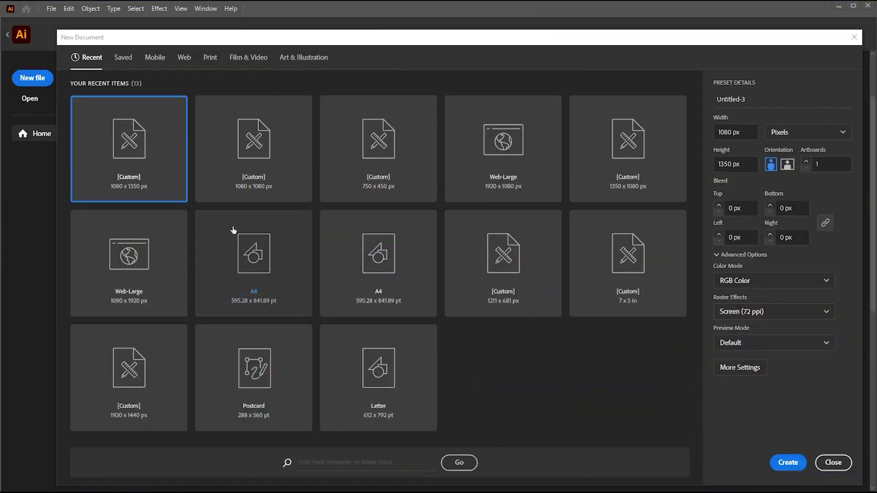
# Step: Create a 1080 × 1350 px RGB document and draw a rectangle covering the whole artboard
pyautogui.click(741, 132)
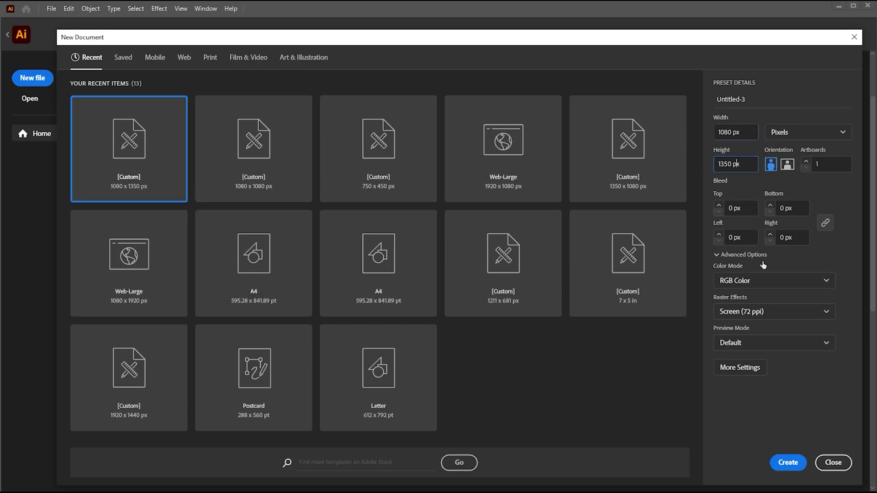
pyautogui.click(788, 462)
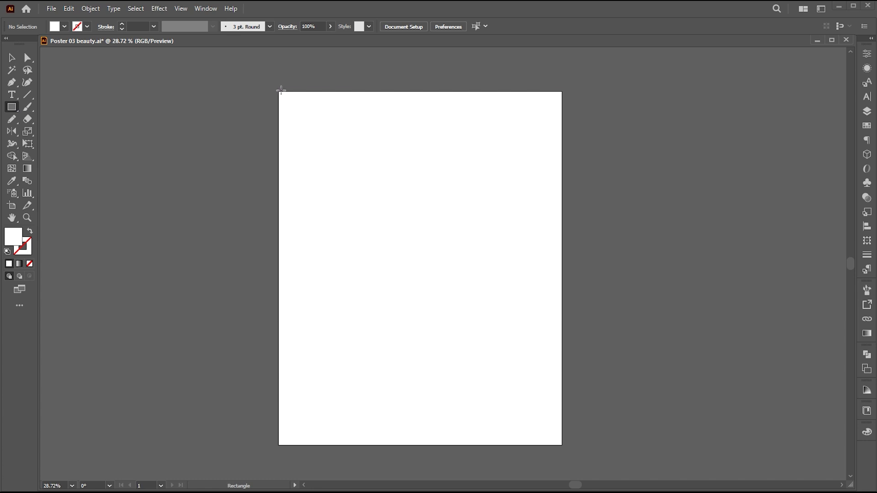
pyautogui.moveTo(278, 92); pyautogui.dragTo(562, 445)
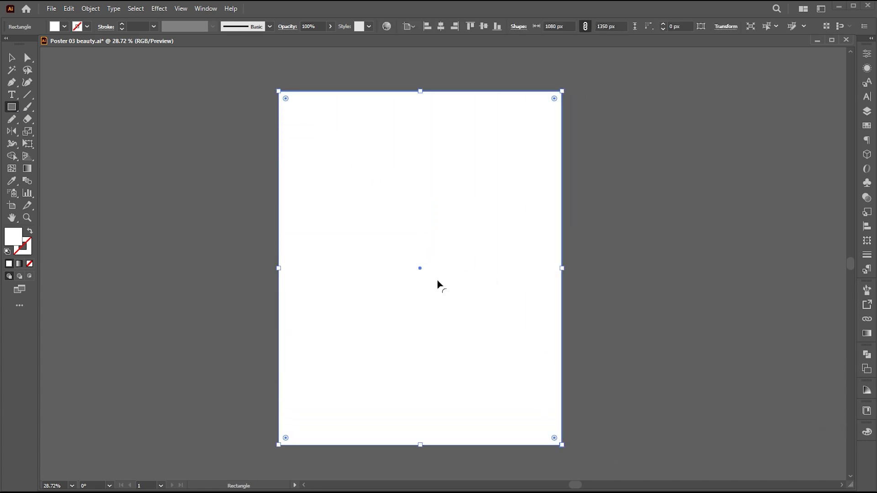
# Step: Fill the artboard-sized rectangle with black
pyautogui.doubleClick(9, 239)
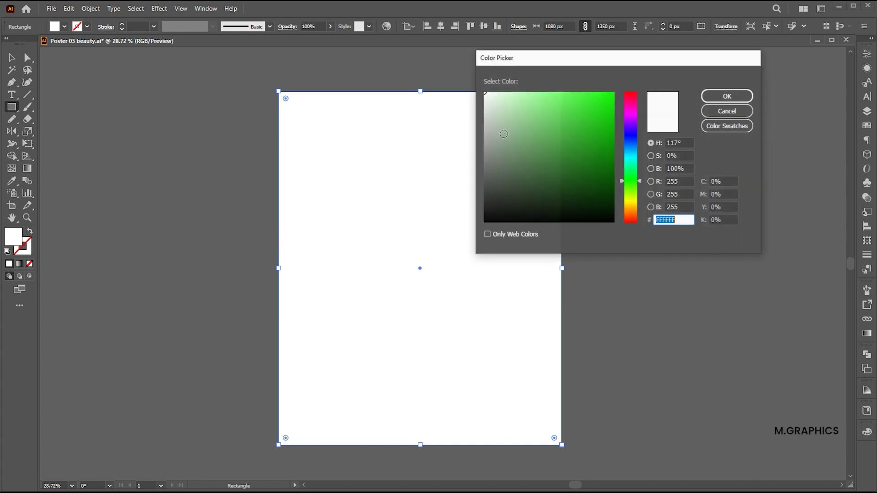
pyautogui.moveTo(487, 96); pyautogui.dragTo(464, 229)
pyautogui.press('Return')
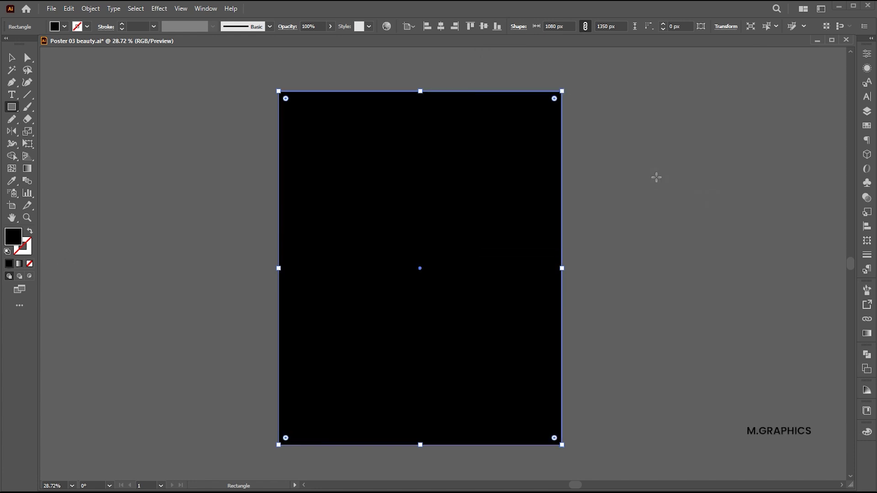
pyautogui.click(8, 60)
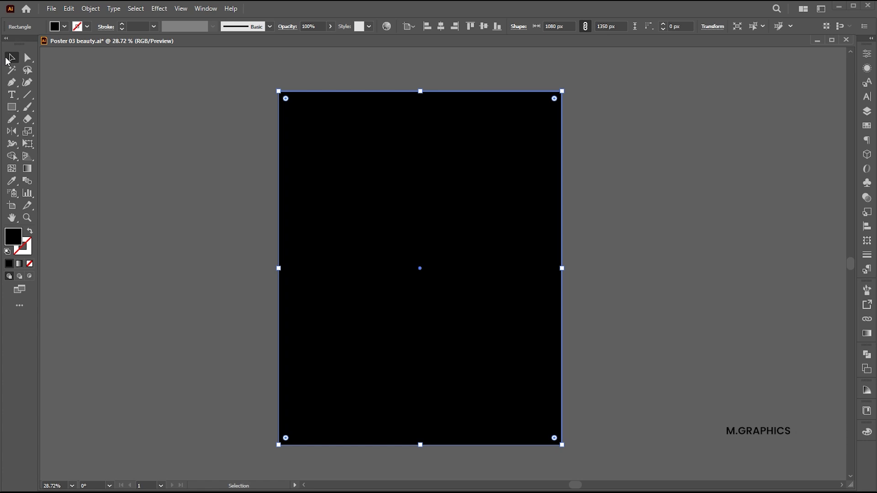
# Step: Place the image charming-girl-stands-corridor as a linked file over the black rectangle
pyautogui.click(54, 11)
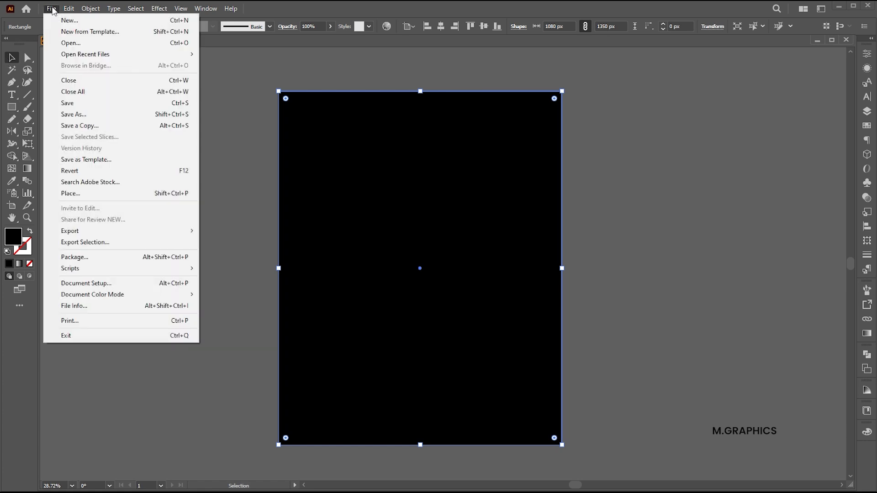
pyautogui.click(82, 193)
pyautogui.click(128, 93)
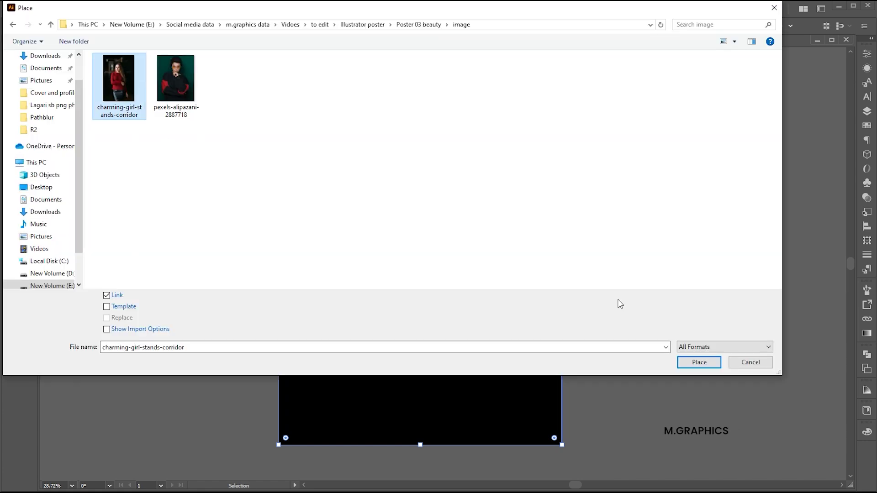
pyautogui.click(696, 363)
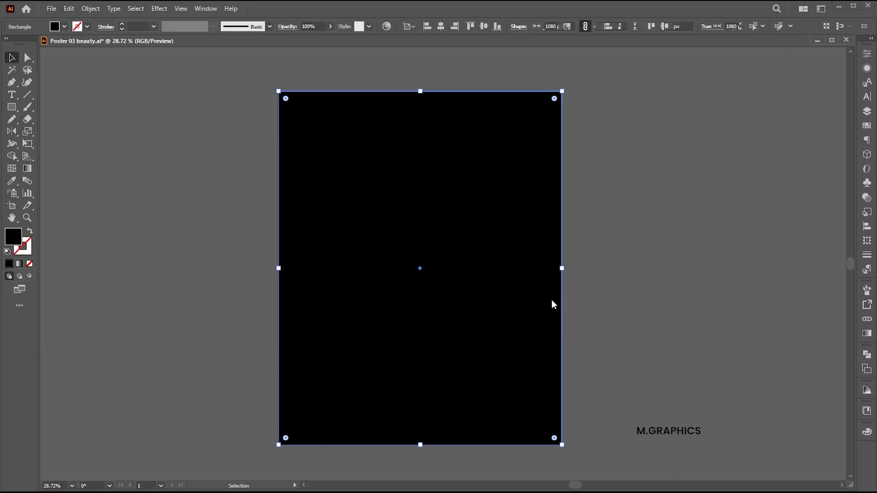
pyautogui.moveTo(274, 92); pyautogui.dragTo(700, 388)
# Step: Enlarge the placed photo to about 1455 × 2182 px and position it so it covers the black rectangle
pyautogui.scroll(-3, 449, 235)
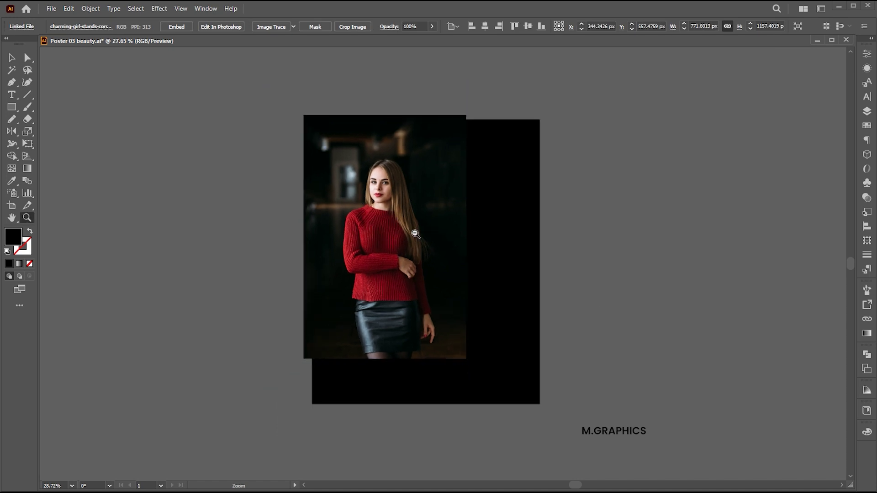
pyautogui.moveTo(462, 237); pyautogui.dragTo(514, 237)
pyautogui.moveTo(423, 213); pyautogui.dragTo(445, 241)
# Step: Send the photo behind the black rectangle and make a clipping mask from the two
pyautogui.rightClick(424, 117)
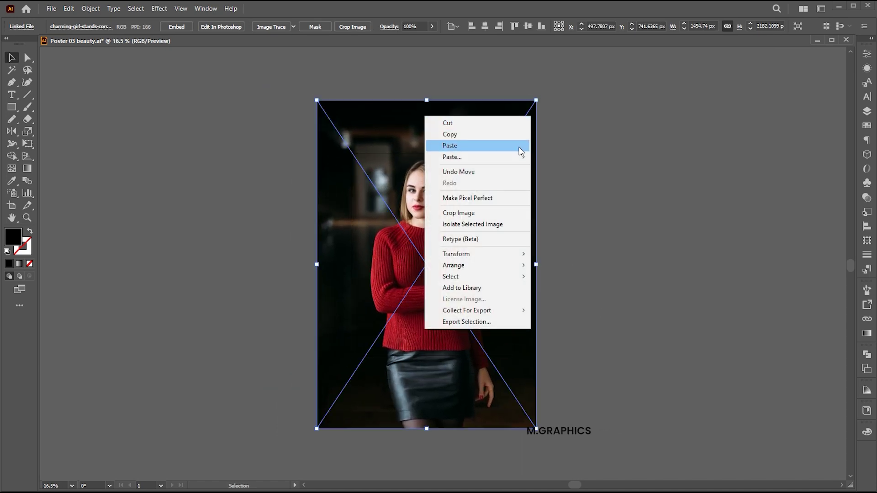
pyautogui.moveTo(493, 266)
pyautogui.click(575, 300)
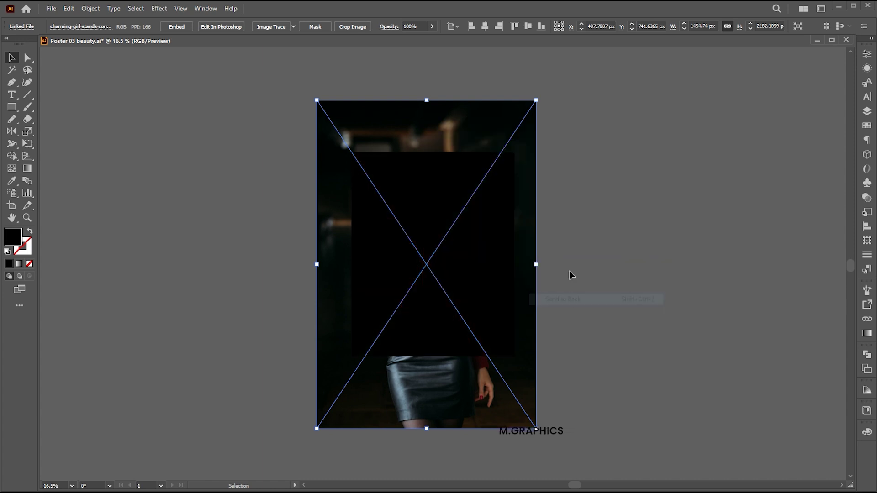
pyautogui.keyDown('shift'); pyautogui.click(464, 256); pyautogui.keyUp('shift')
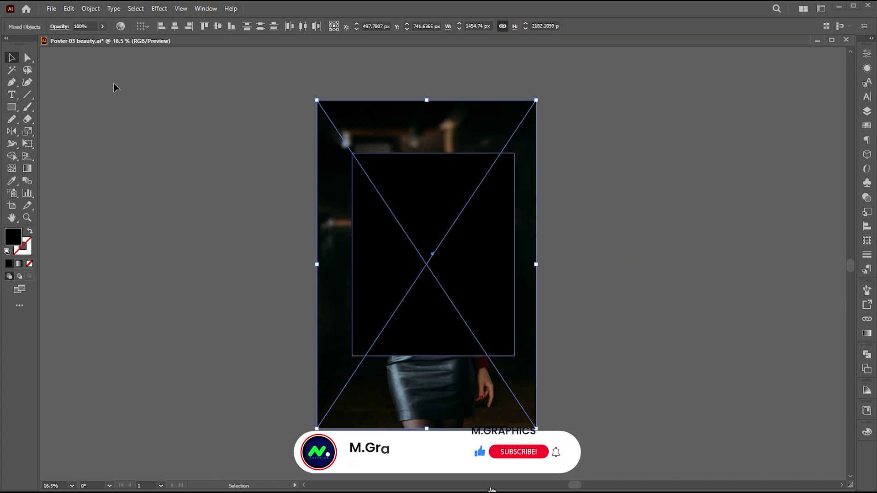
pyautogui.click(91, 8)
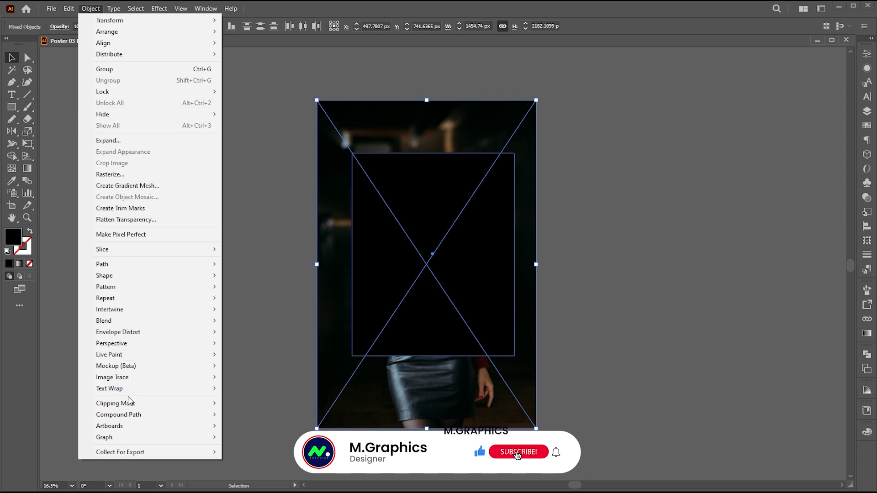
pyautogui.moveTo(212, 404)
pyautogui.click(245, 403)
# Step: Enlarge and reposition the photo inside the clipping mask so the woman's face and shoulders fill the poster
pyautogui.press('z')
pyautogui.moveTo(456, 258); pyautogui.dragTo(492, 261)
pyautogui.press('a')
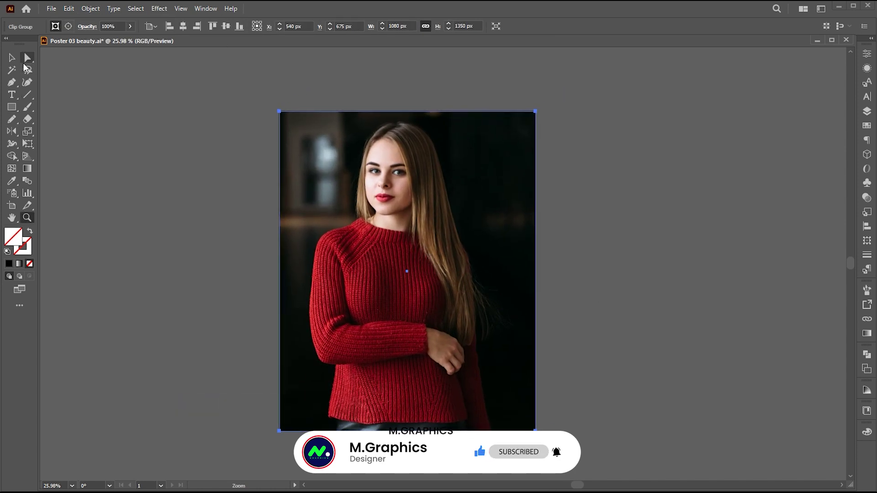
pyautogui.click(458, 261)
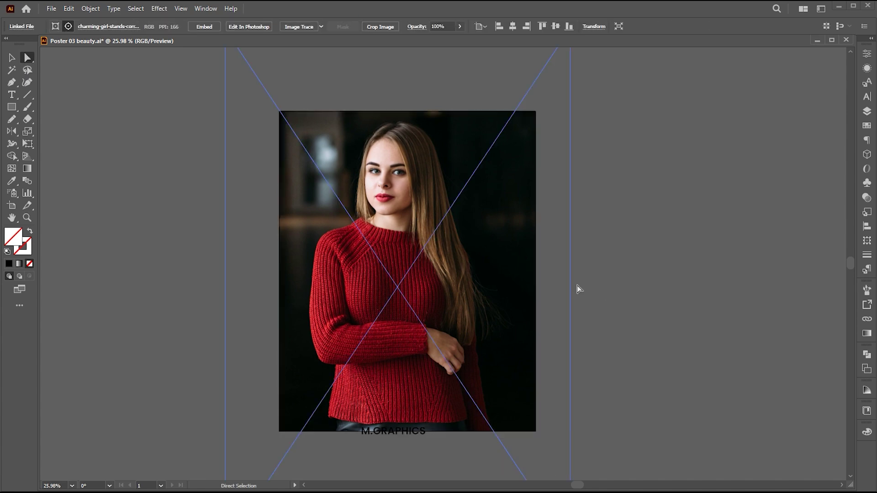
pyautogui.click(11, 57)
pyautogui.moveTo(569, 288); pyautogui.dragTo(726, 287)
pyautogui.moveTo(423, 259); pyautogui.dragTo(413, 310)
pyautogui.moveTo(730, 456); pyautogui.dragTo(768, 452)
pyautogui.moveTo(404, 239); pyautogui.dragTo(412, 247)
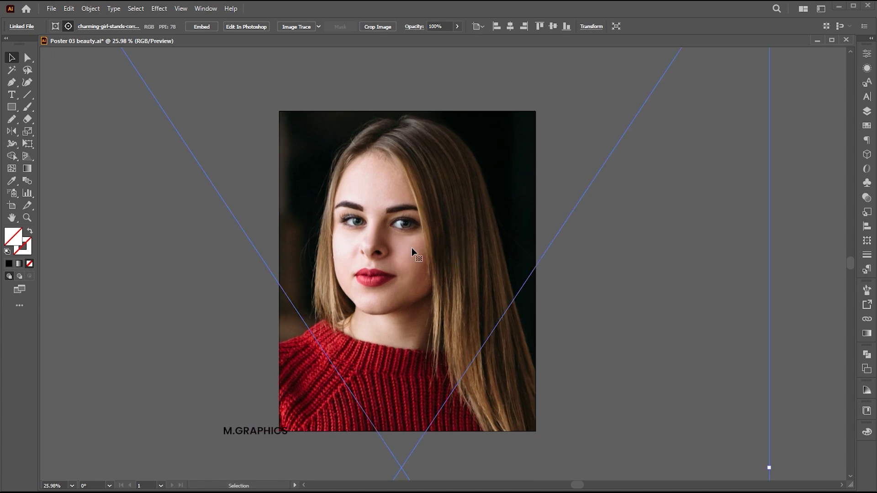
pyautogui.click(810, 299)
# Step: Draw a full-height rectangle about 336 × 1350 px along the artboard's right edge
pyautogui.press('z')
pyautogui.moveTo(476, 272)
pyautogui.mouseDown()
pyautogui.moveTo(495, 270)
pyautogui.moveTo(463, 270)
pyautogui.mouseUp()
pyautogui.press('v')
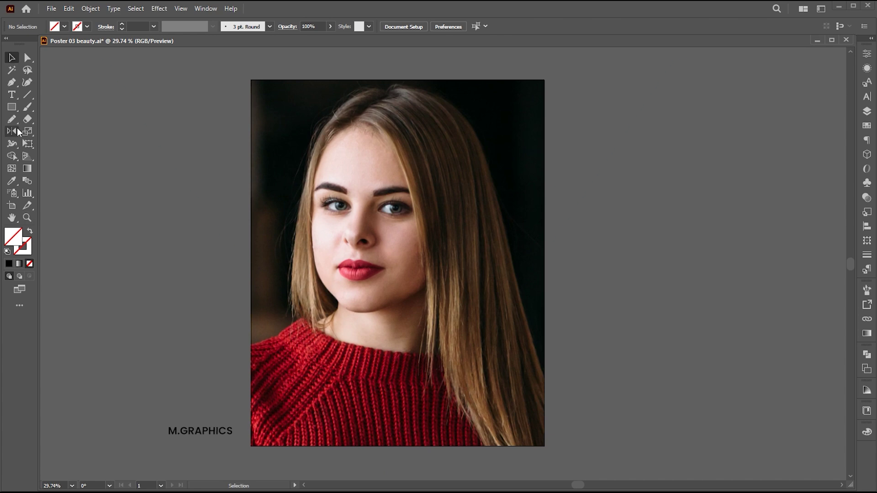
pyautogui.click(11, 108)
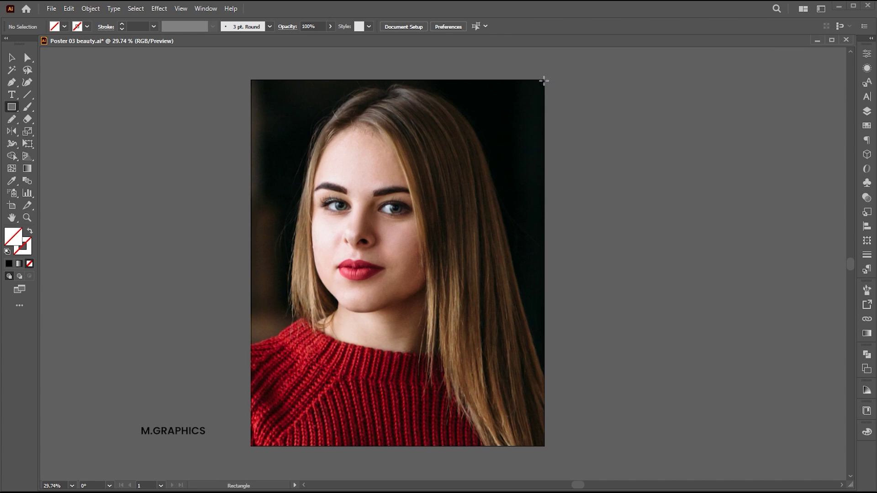
pyautogui.moveTo(544, 80); pyautogui.dragTo(453, 446)
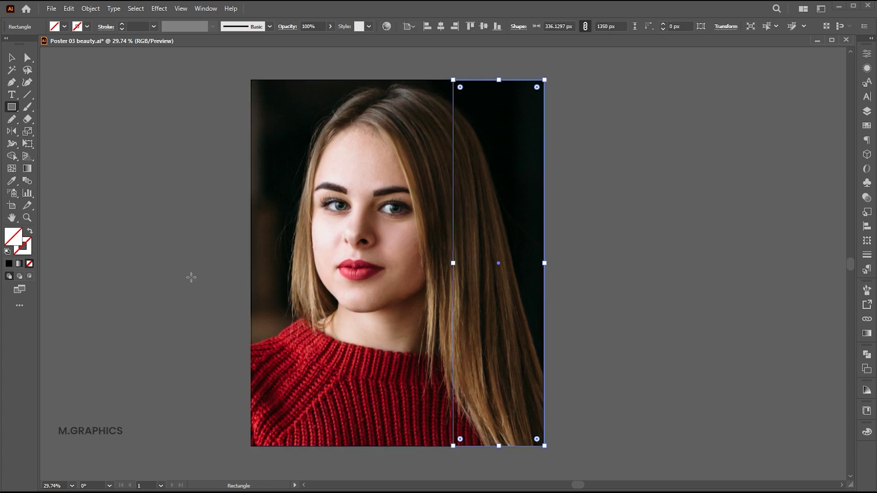
# Step: Fill the vertical strip with white and deselect it
pyautogui.click(8, 264)
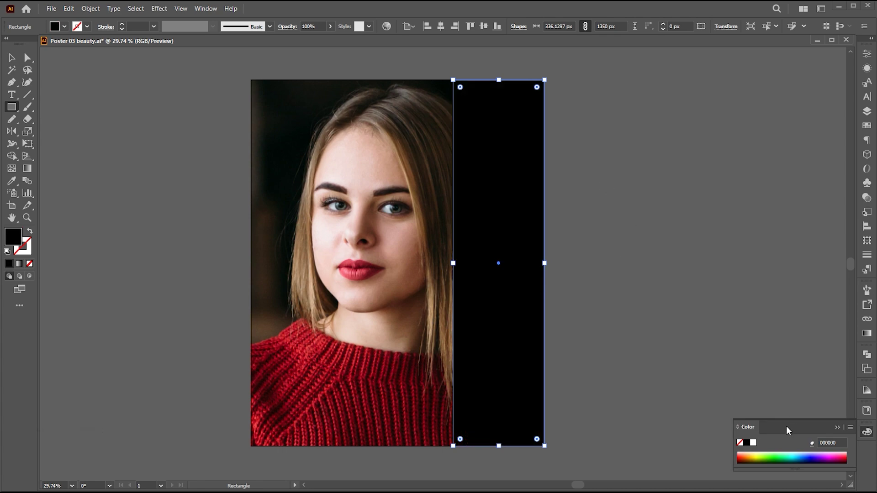
pyautogui.click(754, 443)
pyautogui.click(835, 428)
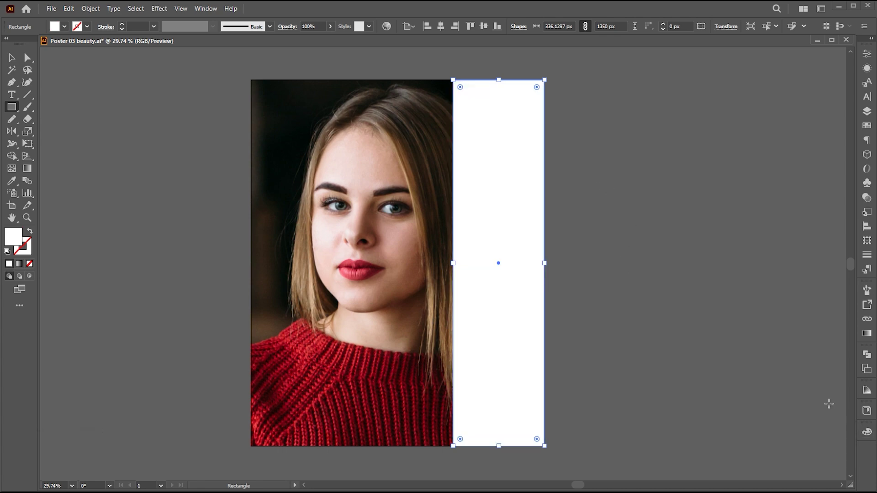
pyautogui.press('v')
pyautogui.click(633, 197)
# Step: Add the text BEAUTY beside the artboard, with each letter on its own line
pyautogui.click(12, 95)
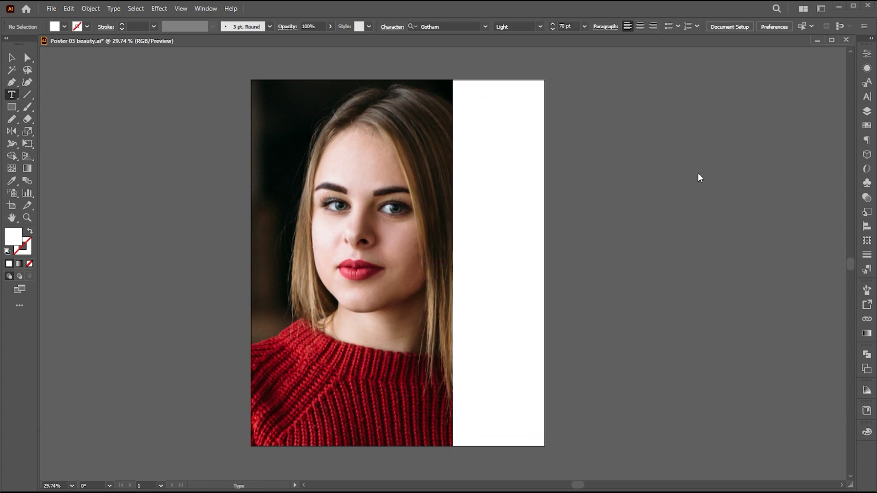
pyautogui.click(638, 153)
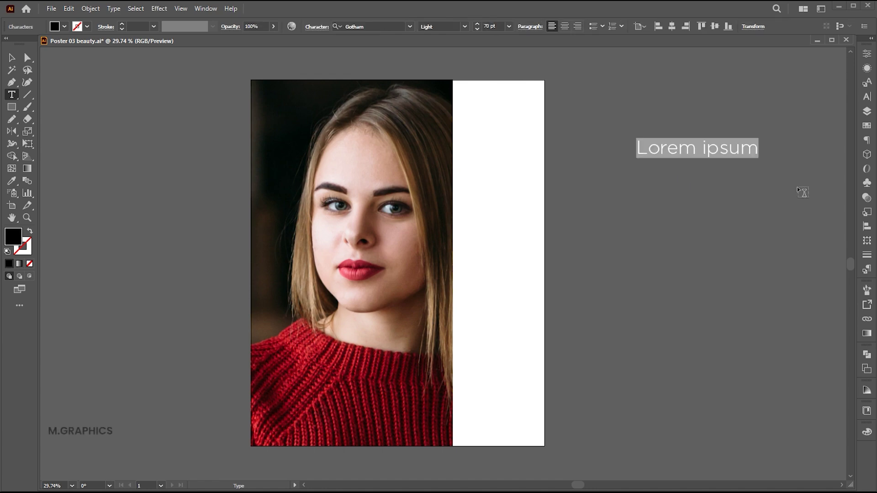
pyautogui.write('B')
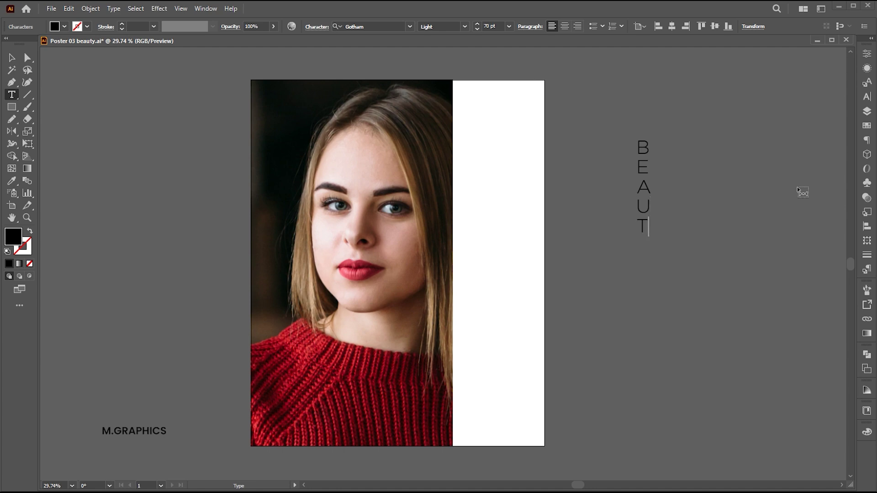
pyautogui.press('Escape')
# Step: Set the stacked BEAUTY text to Gotham Black and tighten its leading so the letters sit closer together
pyautogui.click(464, 26)
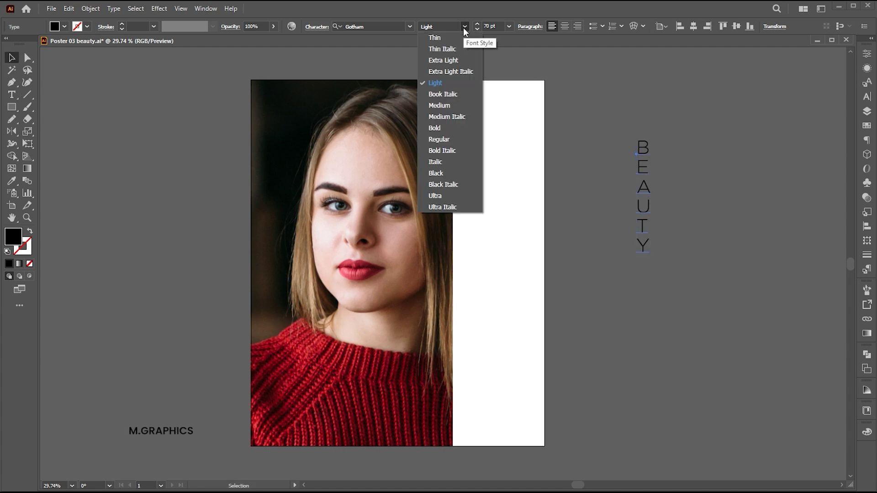
pyautogui.click(446, 172)
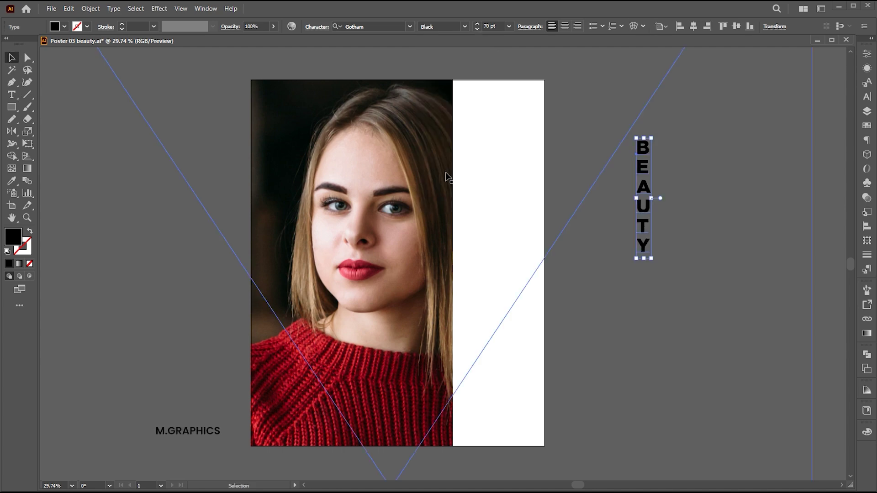
pyautogui.click(868, 98)
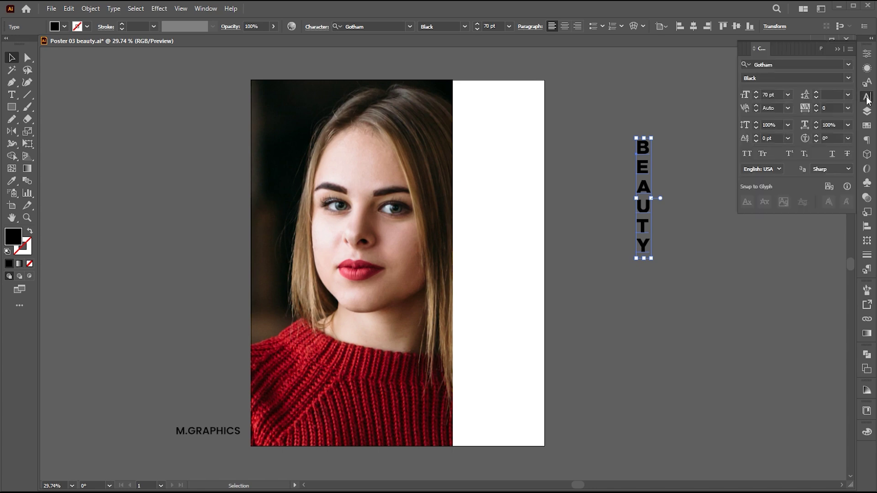
pyautogui.click(830, 94)
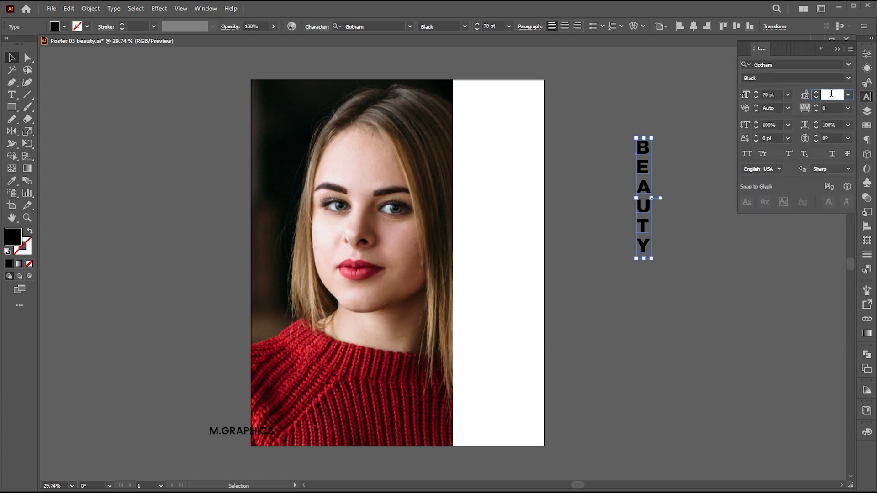
pyautogui.scroll(-11, 831, 94)
pyautogui.scroll(-3, 832, 94)
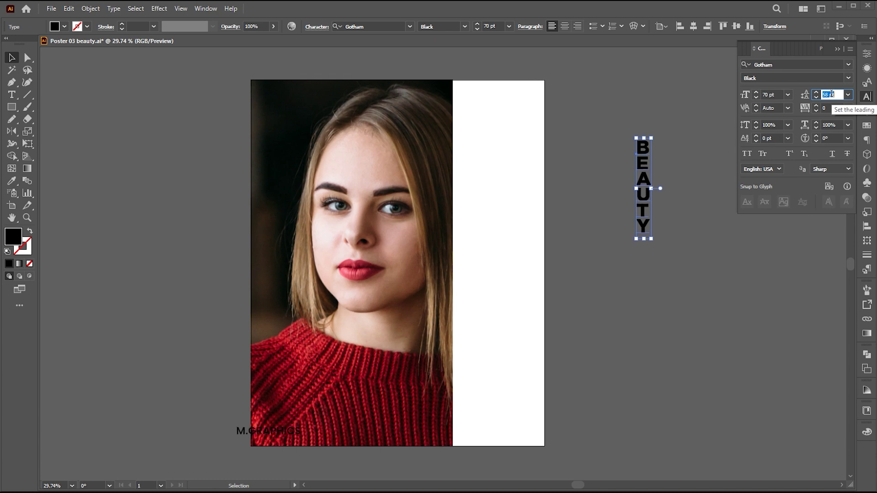
pyautogui.scroll(-1, 831, 94)
pyautogui.click(838, 50)
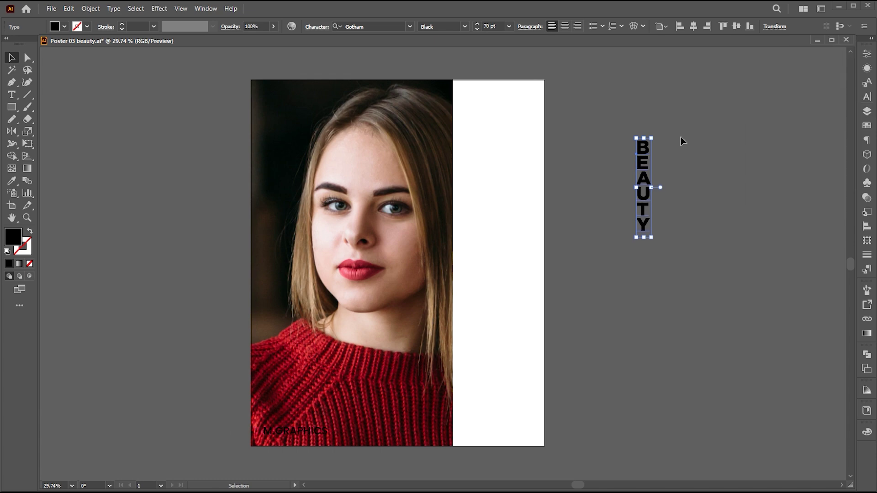
# Step: Duplicate the BEAUTY text onto the seam between photo and white strip and convert the copy to outlines
pyautogui.moveTo(644, 178); pyautogui.dragTo(451, 216)
pyautogui.rightClick(456, 183)
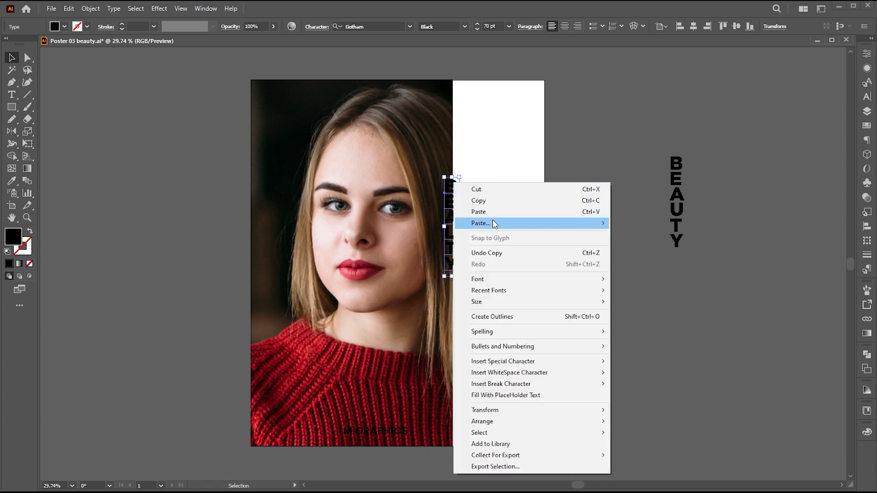
pyautogui.click(501, 321)
# Step: Scale the outlined BEAUTY lettering to about 178 × 1071 px and place it vertically centred, straddling the white strip's left edge
pyautogui.moveTo(459, 176); pyautogui.dragTo(505, 98)
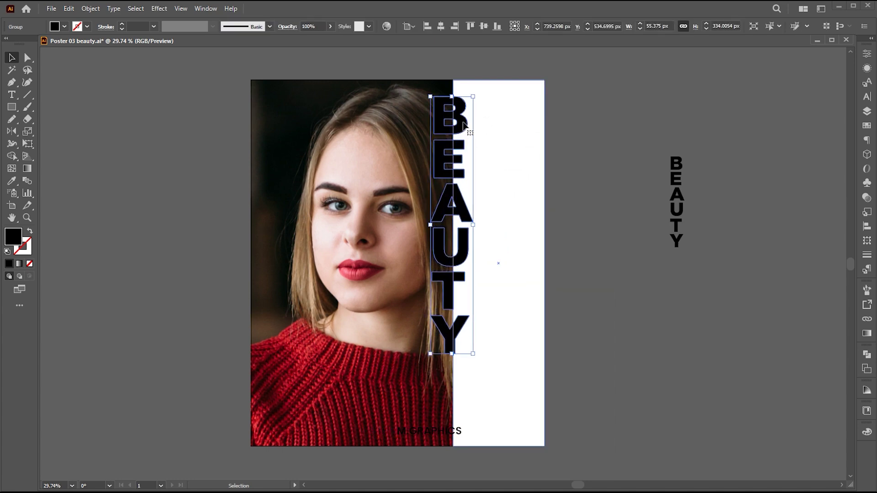
pyautogui.moveTo(463, 123); pyautogui.dragTo(497, 122)
pyautogui.moveTo(467, 149); pyautogui.dragTo(467, 147)
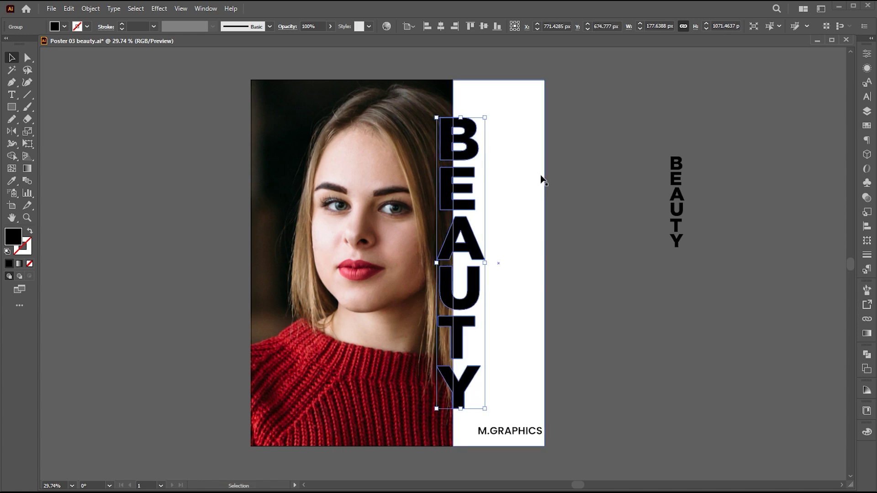
pyautogui.click(598, 206)
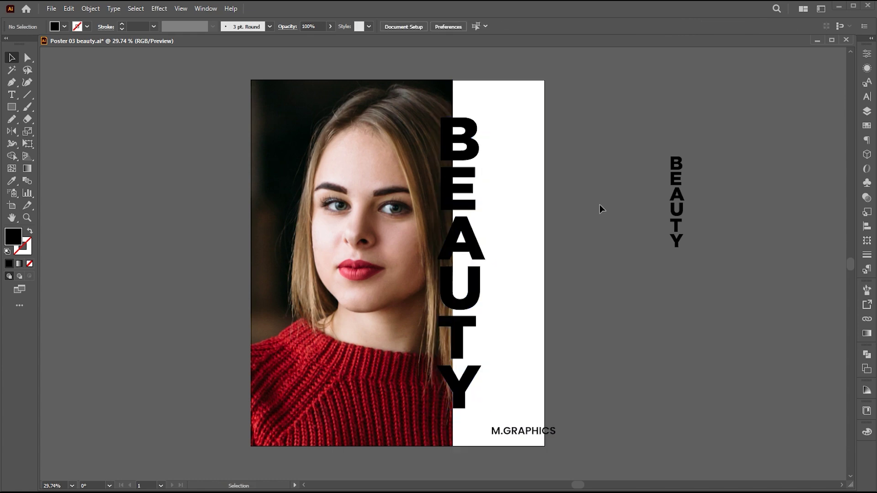
# Step: Copy the linked portrait photo from inside its clipping group and paste the copy in front of the artwork
pyautogui.click(27, 60)
pyautogui.click(345, 137)
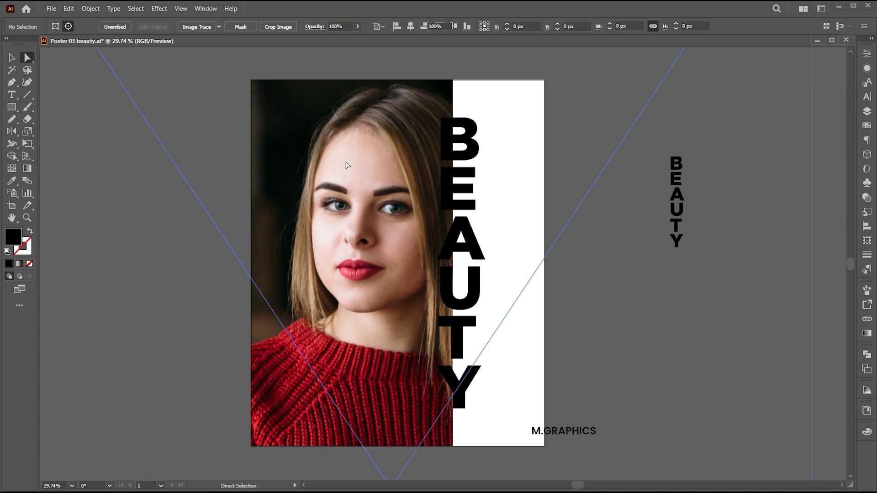
pyautogui.click(69, 9)
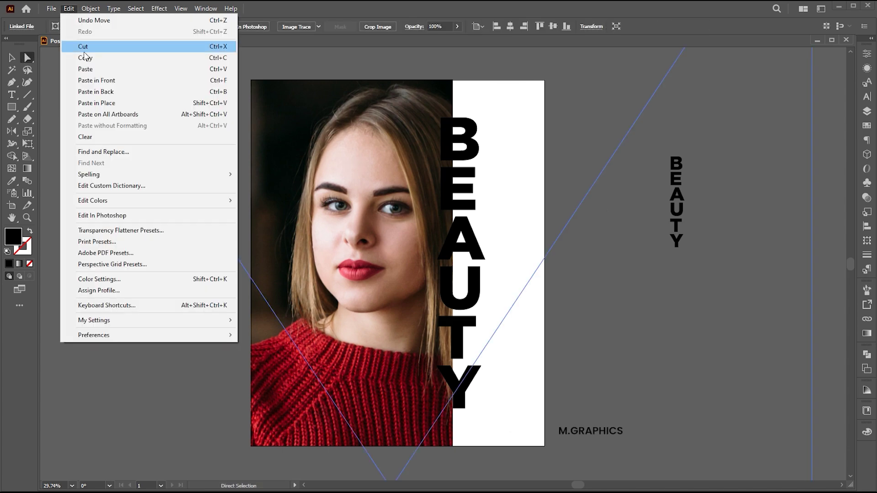
pyautogui.click(76, 55)
pyautogui.click(825, 258)
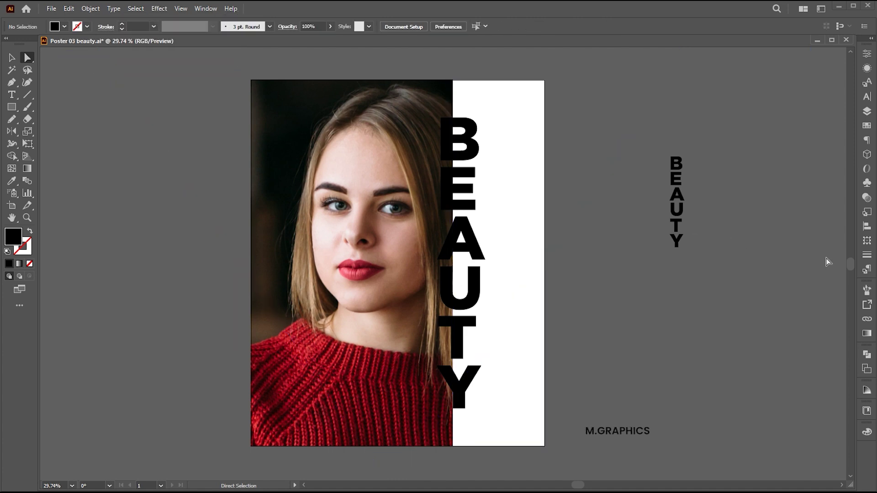
pyautogui.press('v')
pyautogui.click(69, 9)
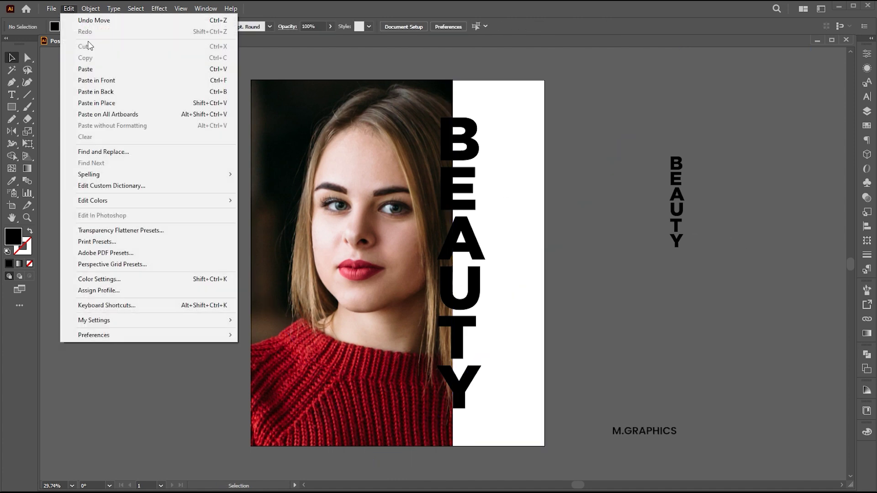
pyautogui.click(87, 78)
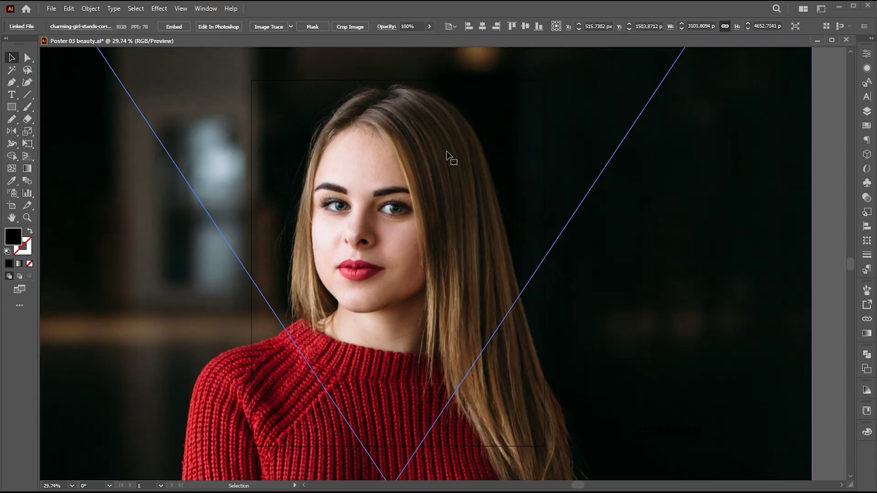
# Step: Send the pasted full-size portrait photo behind all the other artwork
pyautogui.rightClick(406, 83)
pyautogui.moveTo(489, 232)
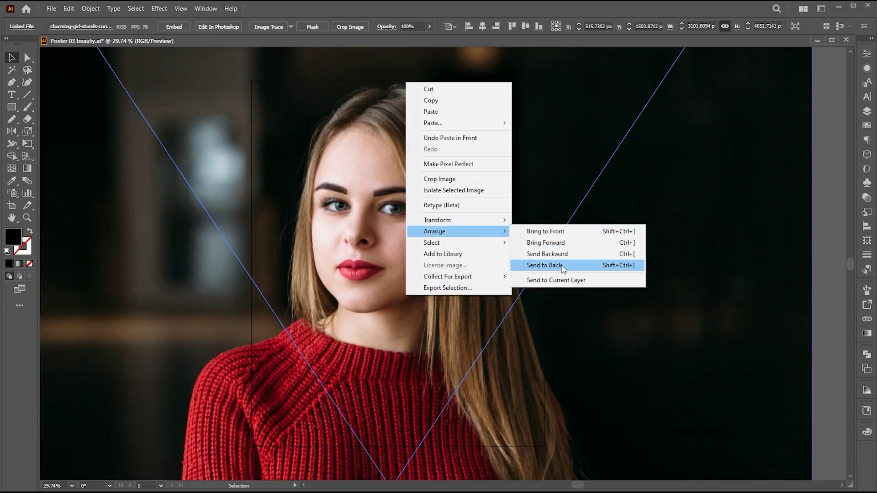
pyautogui.click(562, 267)
# Step: Turn the large outlined BEAUTY lettering on the seam into a single compound path
pyautogui.click(473, 242)
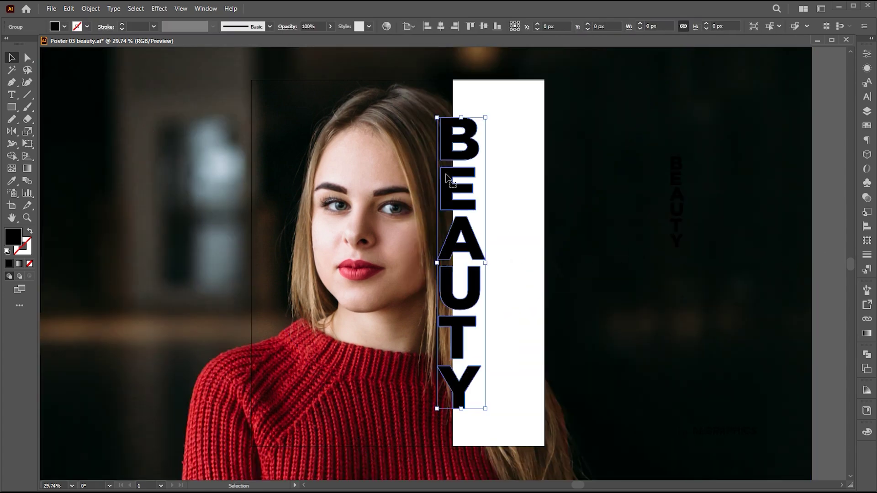
pyautogui.click(86, 9)
pyautogui.moveTo(146, 416)
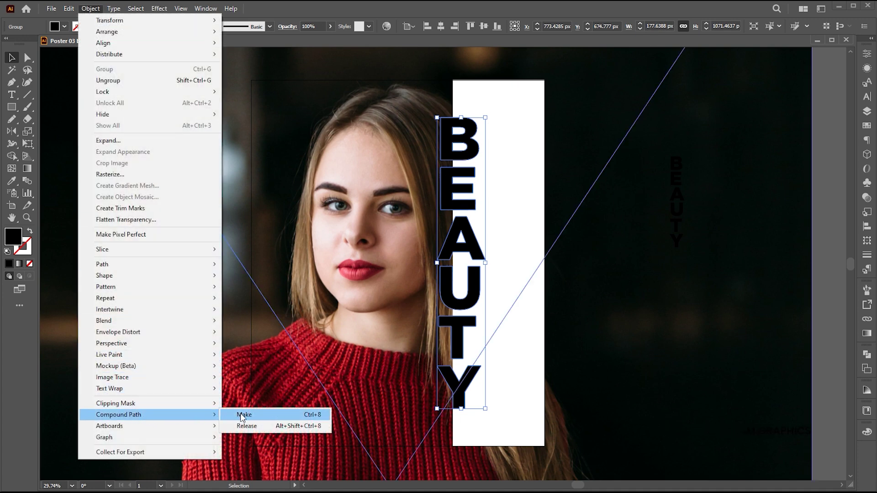
pyautogui.click(242, 415)
# Step: Select the full-size photo copy together with the BEAUTY compound path and make a clipping mask from them
pyautogui.hotkey('ctrl', 'a')
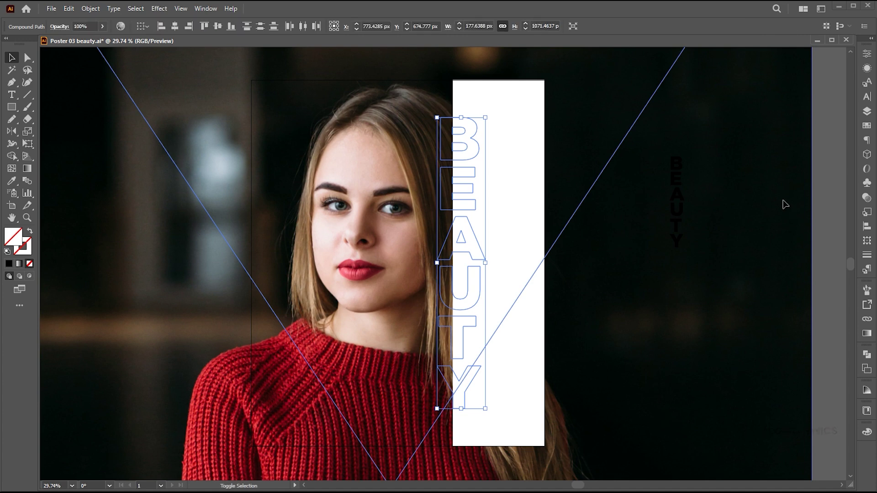
pyautogui.click(90, 9)
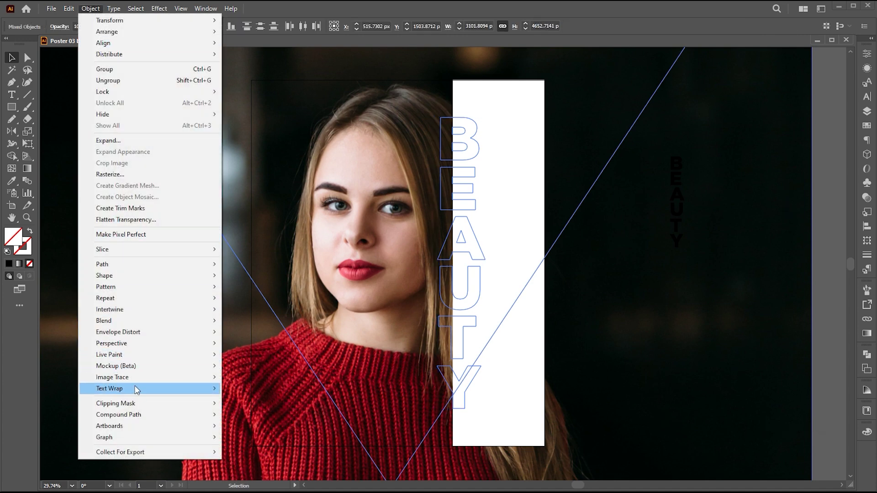
pyautogui.moveTo(137, 403)
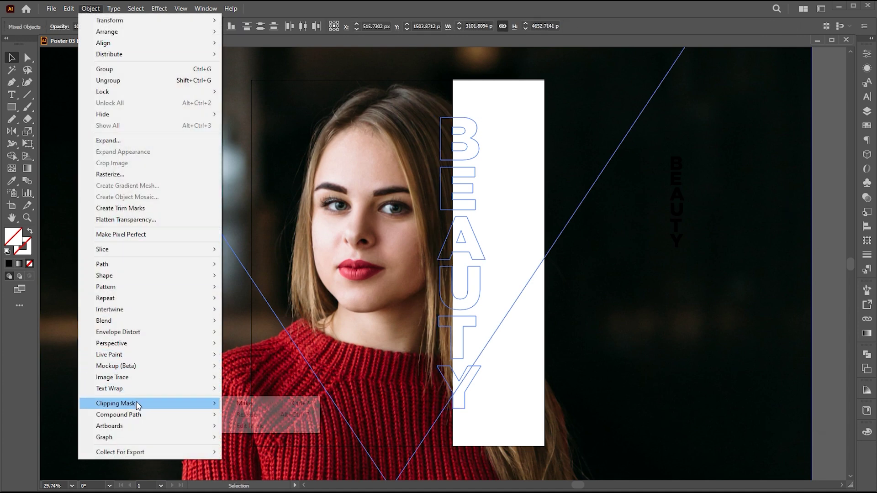
pyautogui.click(239, 403)
pyautogui.click(727, 291)
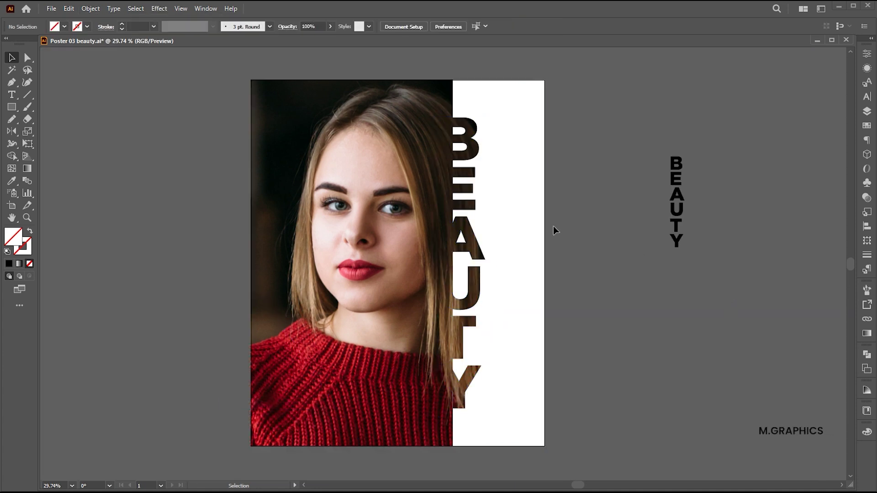
# Step: Apply a white Outer Glow to the photo-filled BEAUTY lettering in Screen mode, with 80% opacity and 5 px blur
pyautogui.click(467, 188)
pyautogui.click(159, 11)
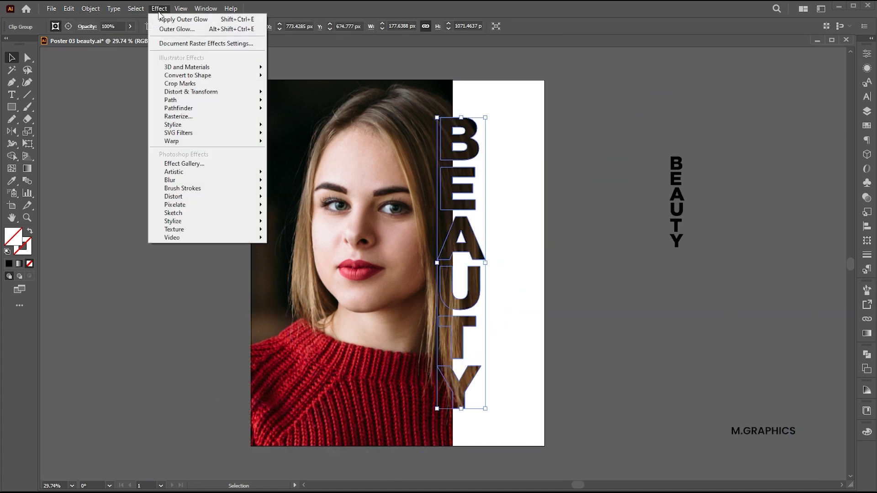
pyautogui.moveTo(215, 125)
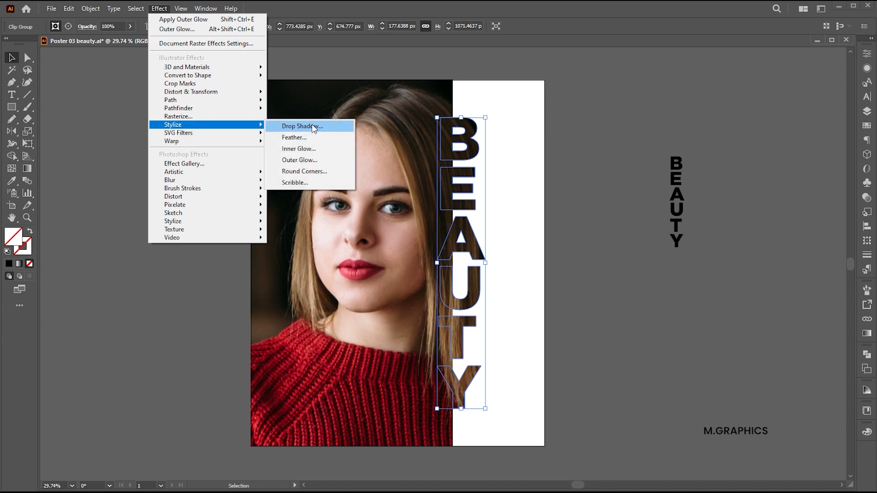
pyautogui.click(309, 161)
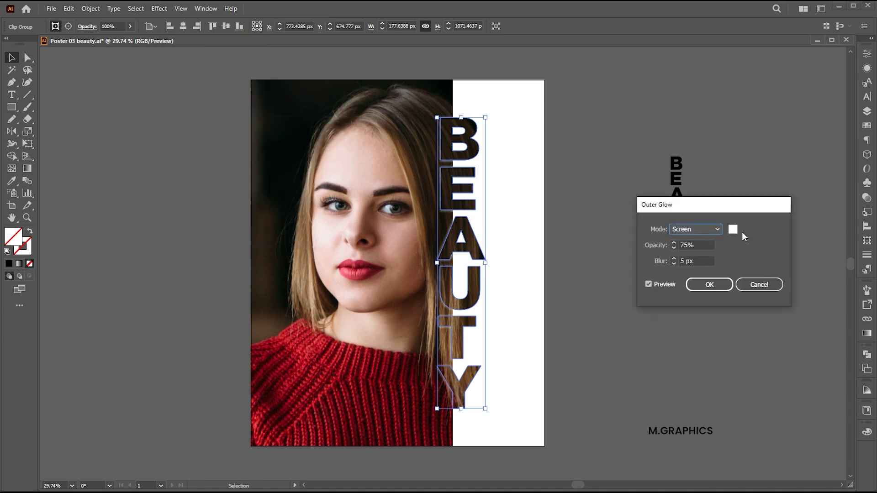
pyautogui.press('Tab')
pyautogui.write('80')
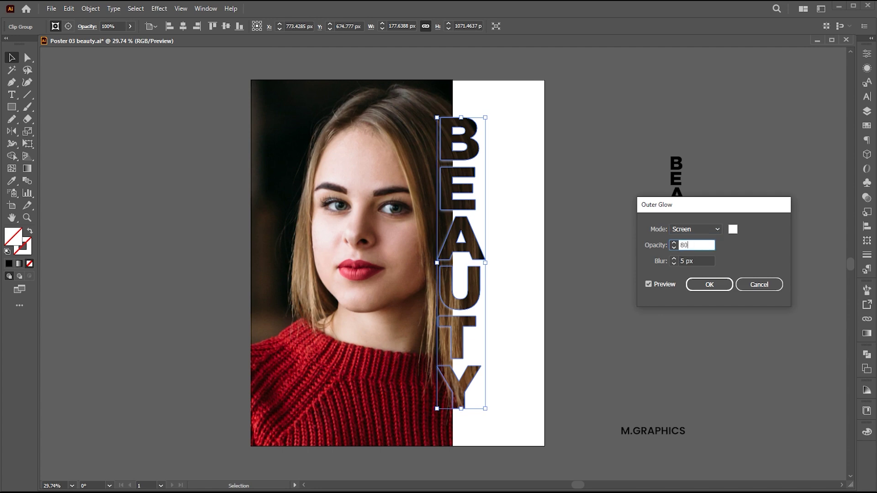
pyautogui.press('Return')
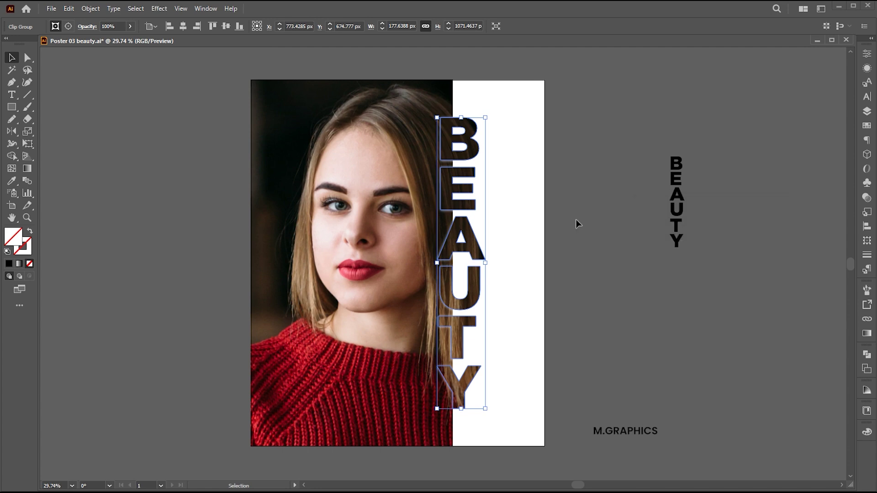
pyautogui.click(605, 221)
# Step: Draw an unfilled rectangular frame about 1016 × 1286 px just inside the artboard edges, centred, with a 1 pt white stroke
pyautogui.click(11, 108)
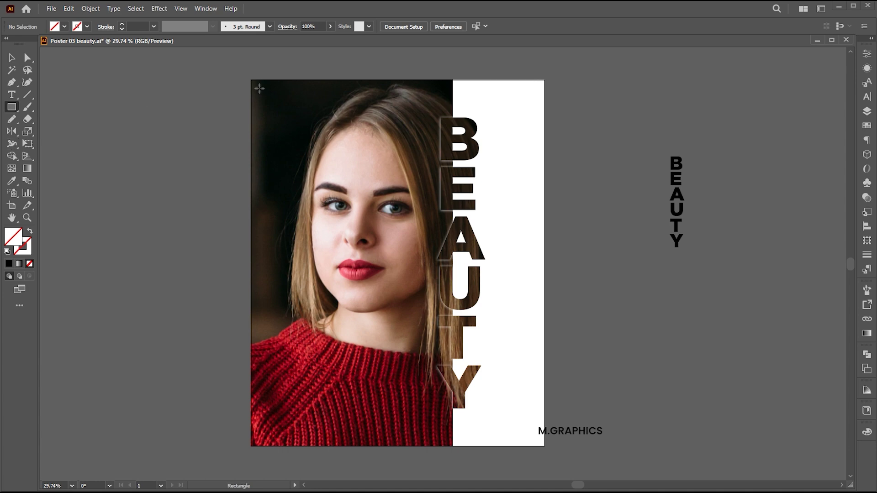
pyautogui.moveTo(260, 89); pyautogui.dragTo(535, 437)
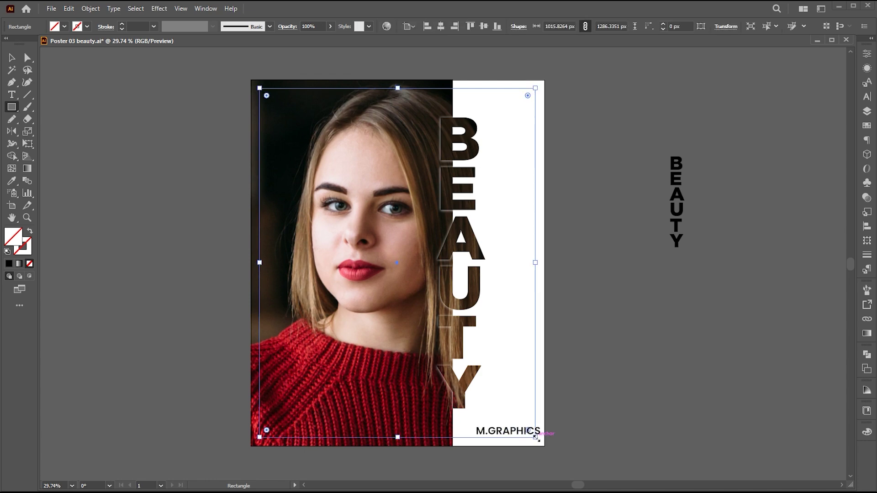
pyautogui.click(18, 253)
pyautogui.click(11, 266)
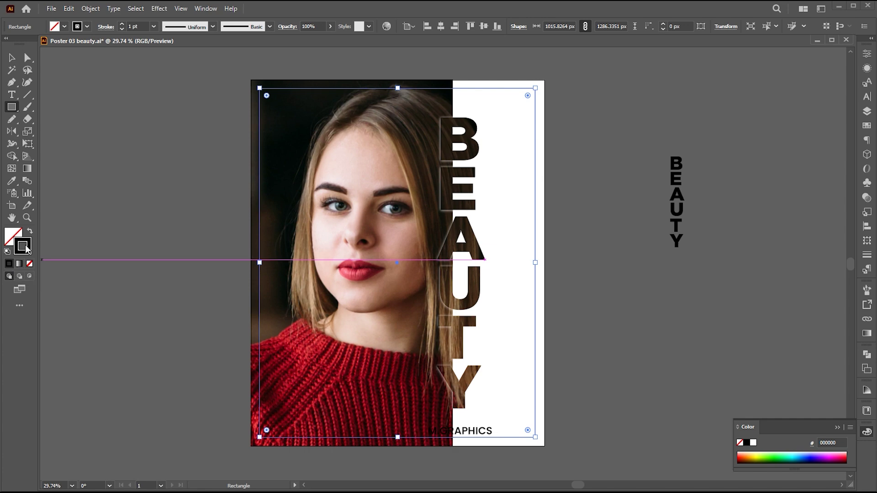
pyautogui.doubleClick(22, 246)
pyautogui.click(728, 96)
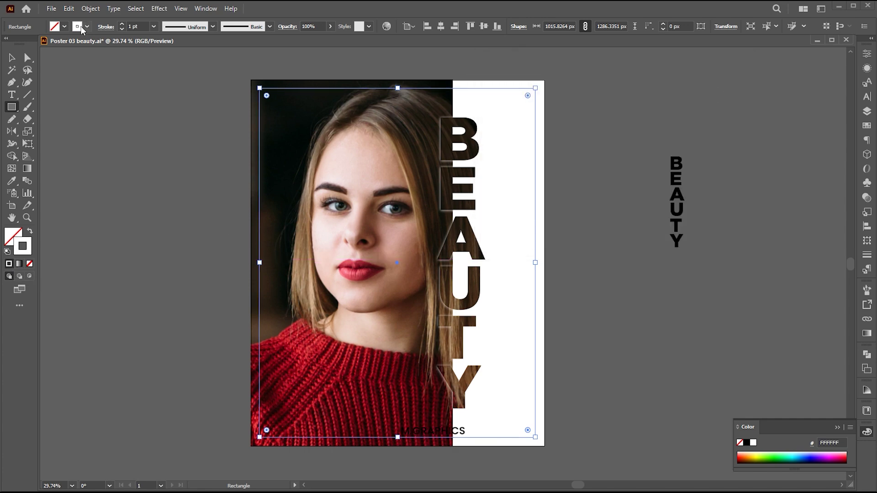
pyautogui.click(14, 57)
pyautogui.click(98, 94)
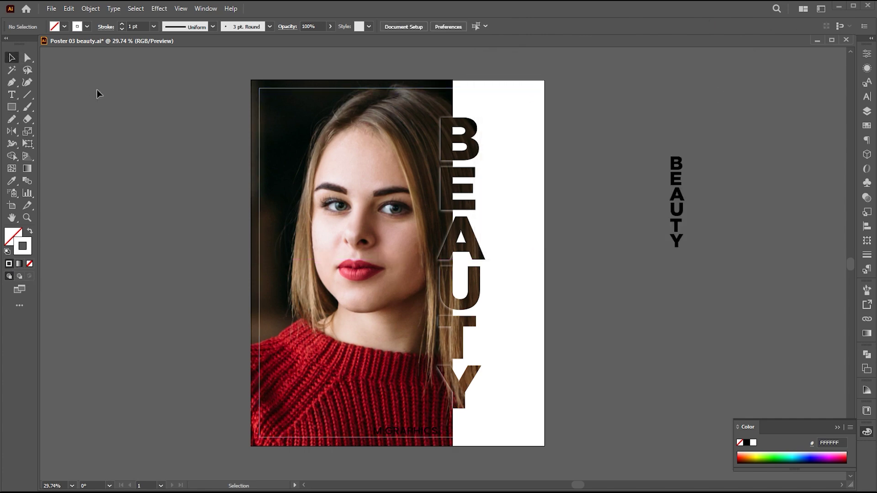
pyautogui.click(285, 89)
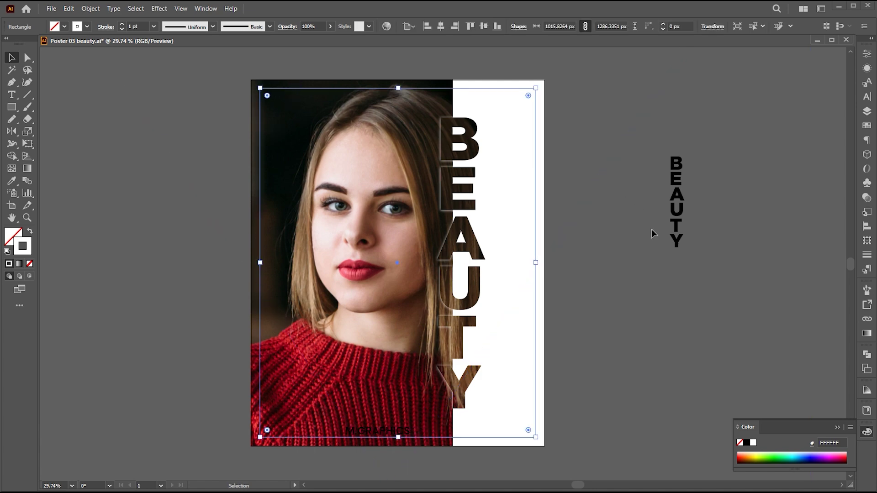
pyautogui.click(652, 296)
# Step: Draw a small square about 37 × 37 px on the photo and give it a white fill without a stroke
pyautogui.scroll(1, 509, 253)
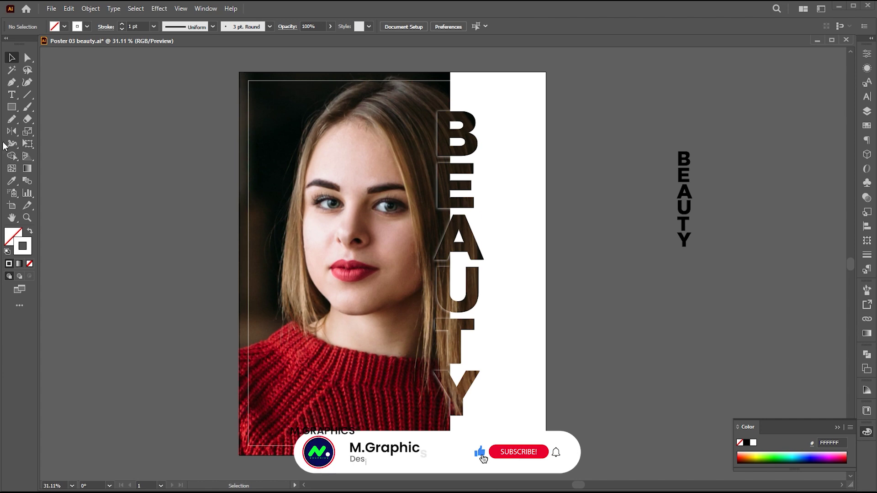
pyautogui.click(12, 107)
pyautogui.moveTo(302, 144); pyautogui.dragTo(306, 150)
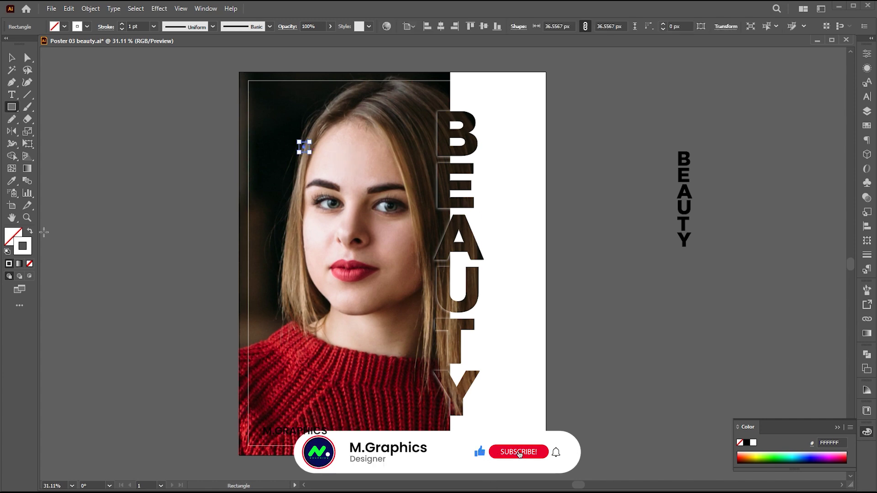
pyautogui.click(30, 231)
# Step: Move the white square into the frame's upper-left corner and place a smaller white square just below it
pyautogui.press('v')
pyautogui.click(333, 147)
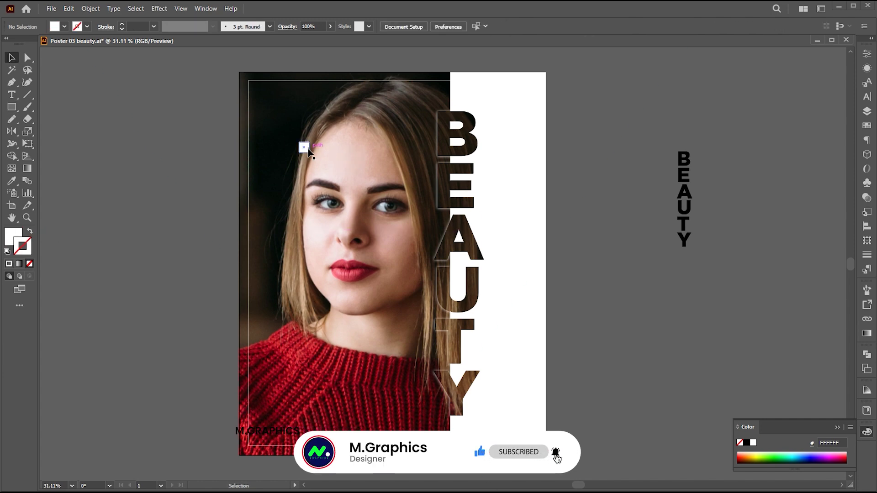
pyautogui.moveTo(309, 153); pyautogui.dragTo(262, 106)
pyautogui.click(320, 121)
pyautogui.click(180, 158)
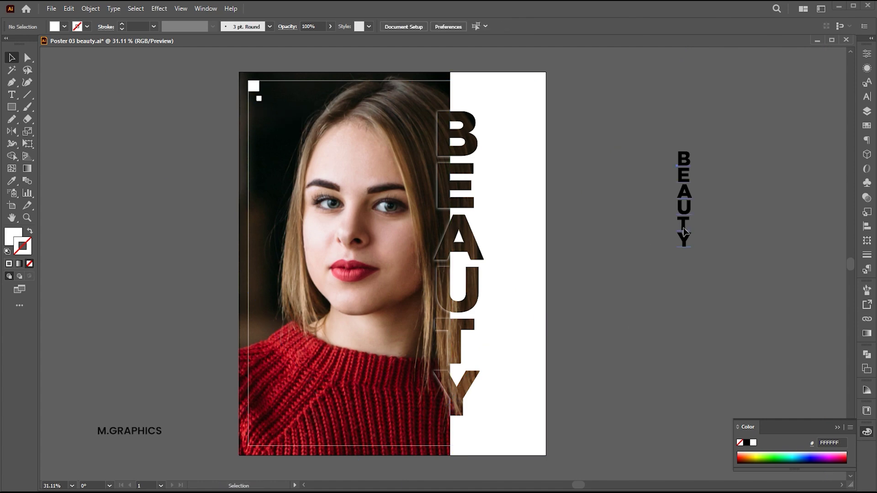
# Step: Duplicate the small stacked BEAUTY text below the original and replace the copy's wording with POSTER
pyautogui.moveTo(684, 232); pyautogui.dragTo(616, 362)
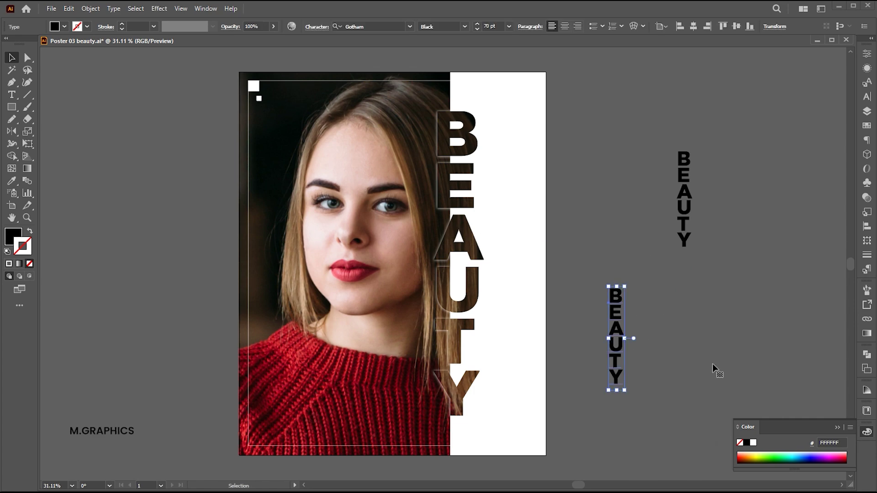
pyautogui.press('Return')
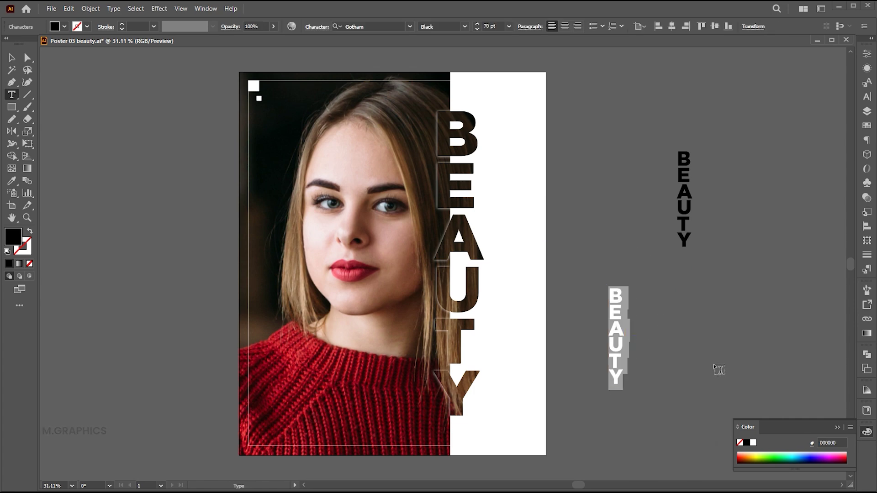
pyautogui.press('BackSpace')
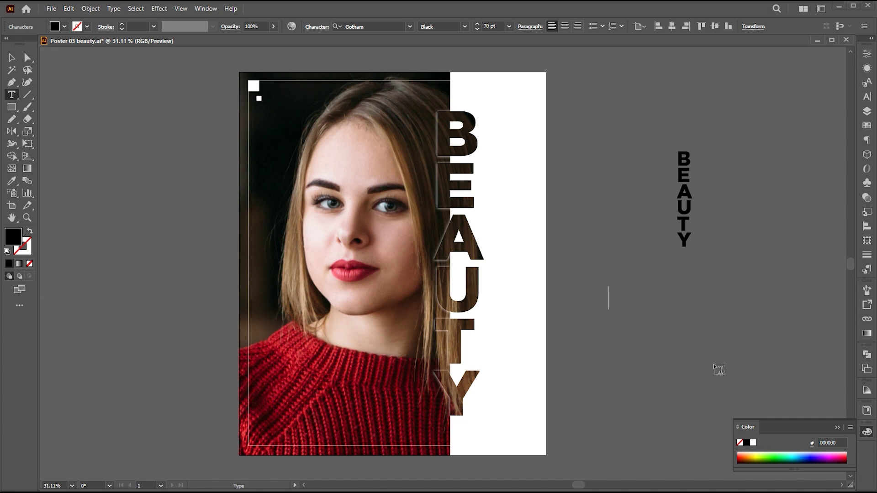
pyautogui.write('POSTER')
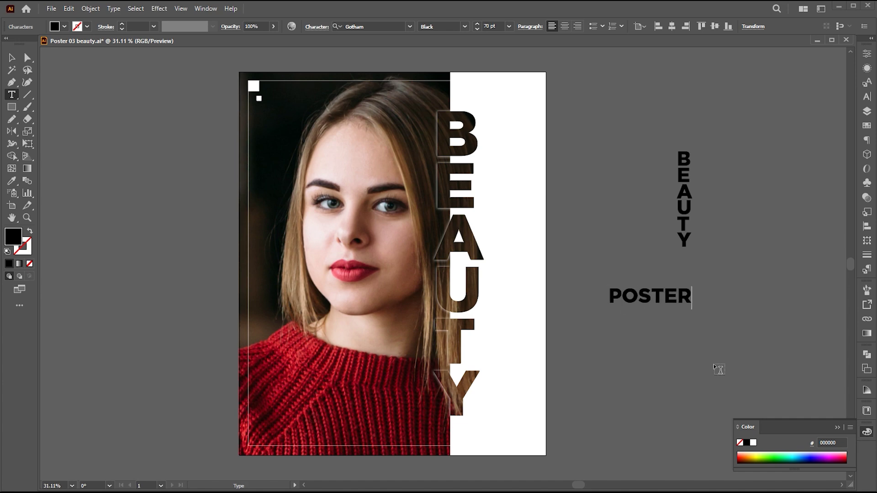
# Step: Place the POSTER text in white over the red sweater and add a copy beside it reading Design
pyautogui.click(11, 57)
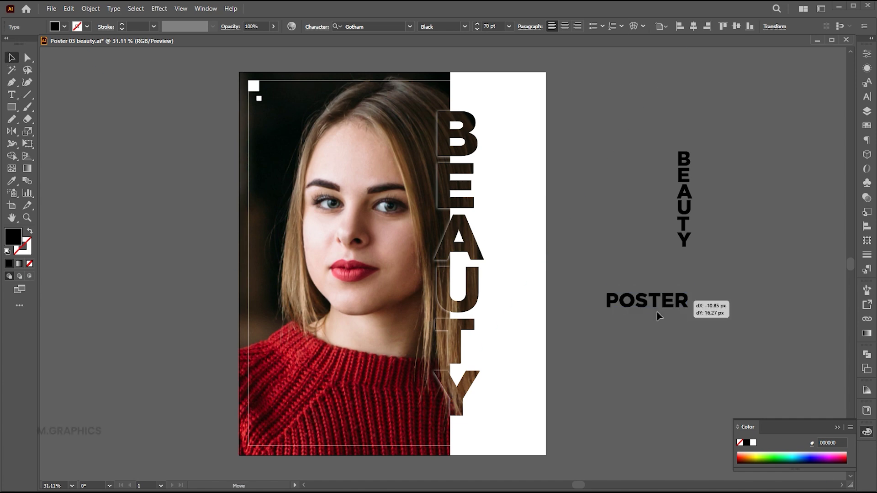
pyautogui.moveTo(657, 311); pyautogui.dragTo(315, 409)
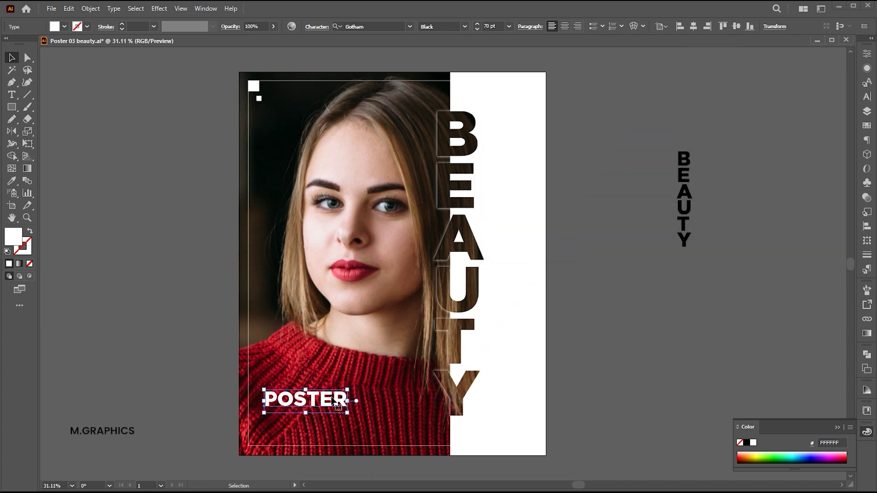
pyautogui.moveTo(315, 400); pyautogui.dragTo(454, 404)
pyautogui.moveTo(359, 399); pyautogui.dragTo(480, 409)
pyautogui.write('Design')
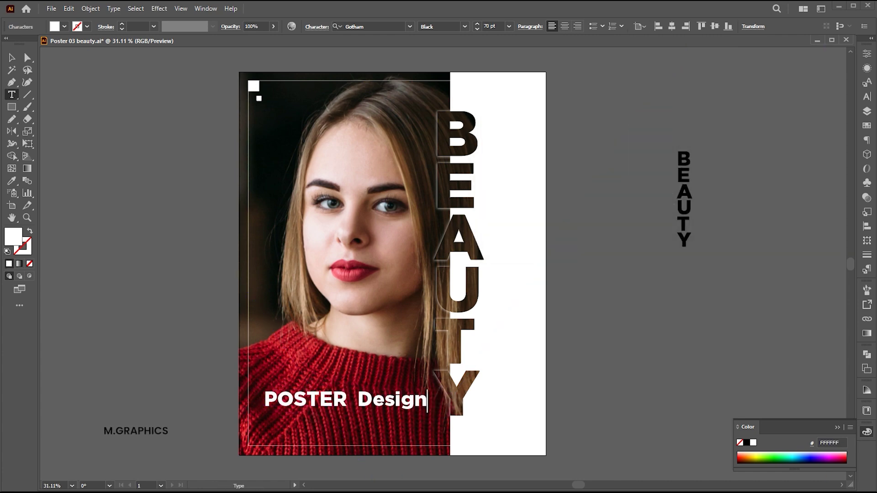
# Step: Set the word Design in the Autograf PERSONAL USE ONLY font and give it a yellow fill
pyautogui.click(12, 57)
pyautogui.click(373, 26)
pyautogui.write('auto')
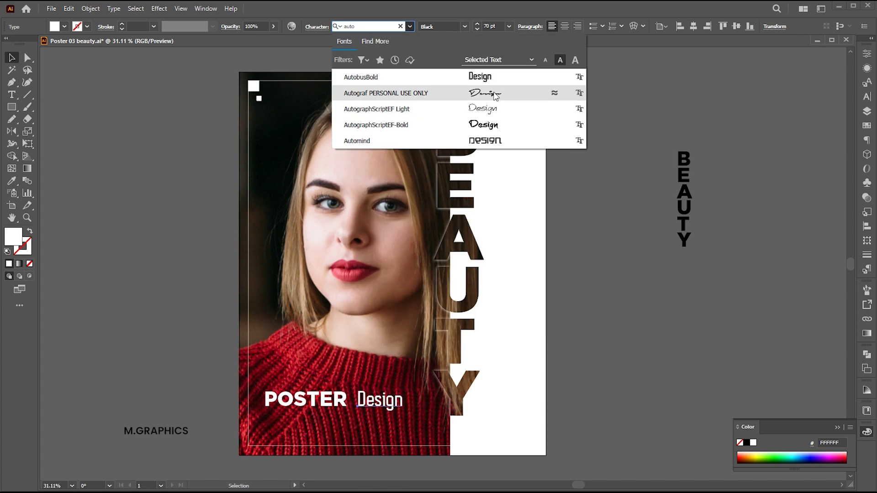
pyautogui.click(484, 93)
pyautogui.doubleClick(12, 234)
pyautogui.moveTo(629, 182); pyautogui.dragTo(628, 203)
pyautogui.click(613, 93)
pyautogui.click(744, 96)
# Step: Place the yellow Design script directly after POSTER and scale the caption text down slightly
pyautogui.moveTo(423, 388); pyautogui.dragTo(443, 382)
pyautogui.moveTo(424, 399)
pyautogui.mouseDown()
pyautogui.moveTo(394, 399)
pyautogui.moveTo(424, 383)
pyautogui.mouseUp()
pyautogui.keyDown('shift'); pyautogui.click(312, 398); pyautogui.keyUp('shift')
pyautogui.click(629, 396)
# Step: Copy the POSTER text directly below the original and replace the copy's wording with 12-18-2024
pyautogui.keyDown('alt'); pyautogui.moveTo(327, 403); pyautogui.dragTo(327, 428); pyautogui.keyUp('alt')
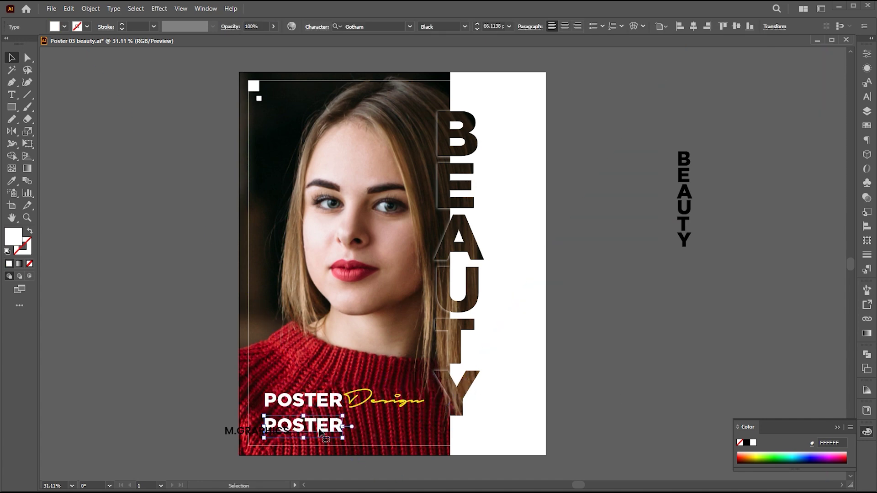
pyautogui.doubleClick(328, 427)
pyautogui.hotkey('ctrl', 'a')
pyautogui.write('12-1')
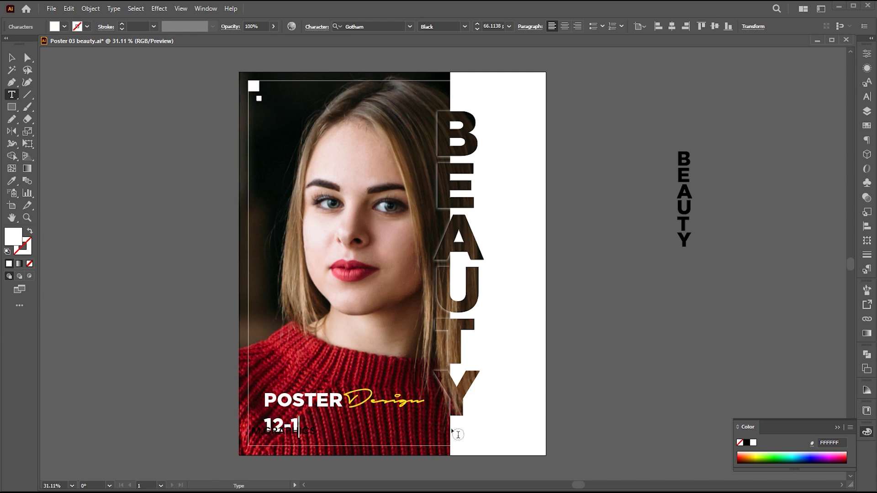
pyautogui.write('8-2024')
pyautogui.press('Escape')
# Step: Change the date to the Light font style and shrink it to a small line under the end of POSTER
pyautogui.click(465, 27)
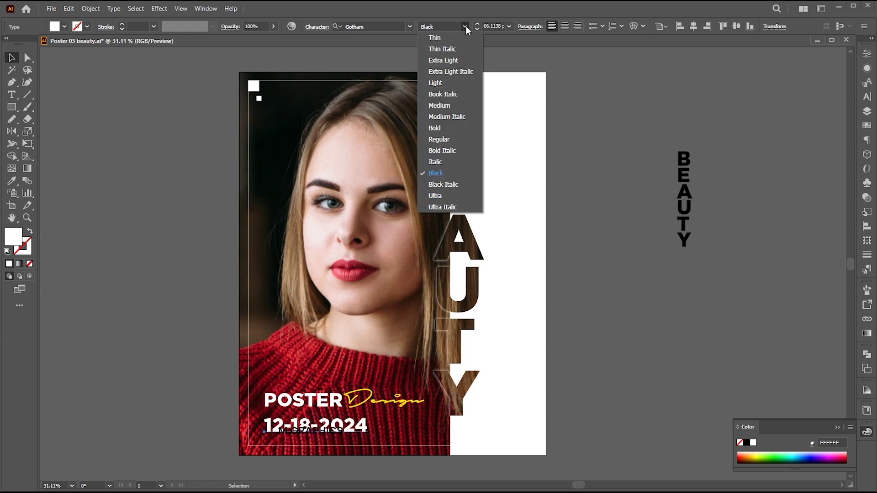
pyautogui.click(430, 83)
pyautogui.keyDown('alt'); pyautogui.keyDown('shift'); pyautogui.moveTo(362, 416); pyautogui.dragTo(308, 417); pyautogui.keyUp('shift'); pyautogui.keyUp('alt')
# Step: Copy the smaller white square from the upper frame corner and place it just before the date
pyautogui.keyDown('alt'); pyautogui.moveTo(259, 99); pyautogui.dragTo(301, 412); pyautogui.keyUp('alt')
pyautogui.scroll(5, 291, 408)
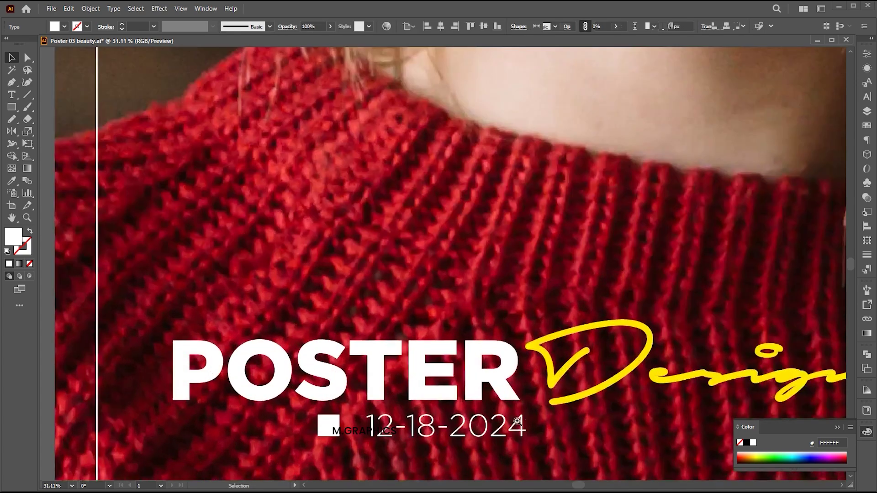
pyautogui.moveTo(349, 431); pyautogui.dragTo(359, 431)
# Step: Copy the POSTER text below the date and replace its wording with IN ILLUSTRATOR BY M.GRAPHICS
pyautogui.keyDown('ctrl'); pyautogui.moveTo(405, 324); pyautogui.dragTo(192, 330); pyautogui.keyUp('ctrl')
pyautogui.moveTo(415, 370); pyautogui.dragTo(390, 354)
pyautogui.keyDown('alt'); pyautogui.keyDown('shift'); pyautogui.moveTo(329, 350); pyautogui.dragTo(330, 399); pyautogui.keyUp('shift'); pyautogui.keyUp('alt')
pyautogui.doubleClick(347, 400)
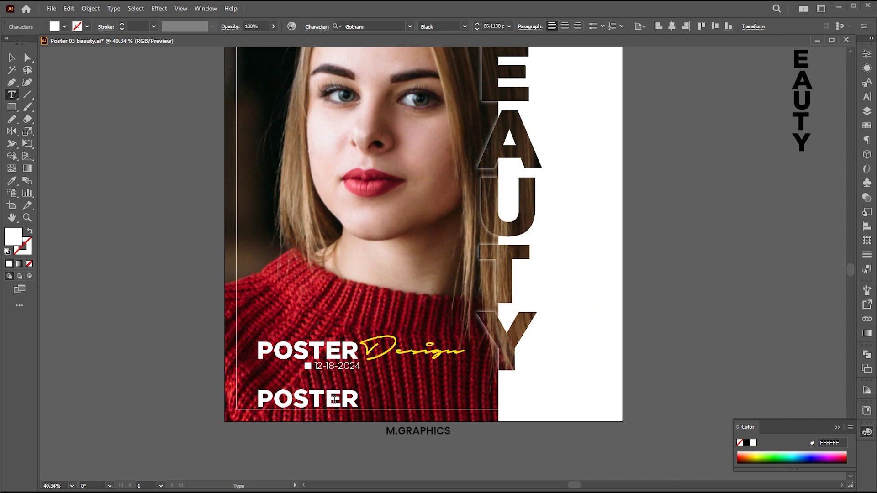
pyautogui.hotkey('ctrl', 'a')
pyautogui.write('in il')
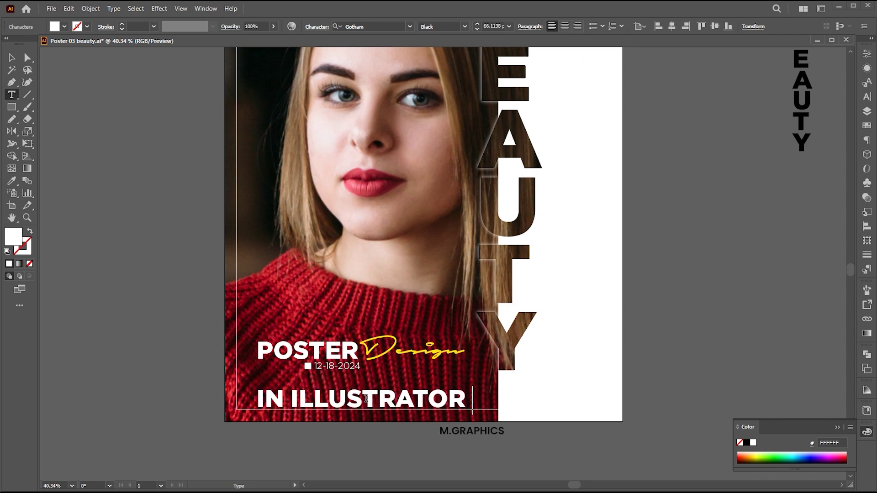
pyautogui.press('Escape')
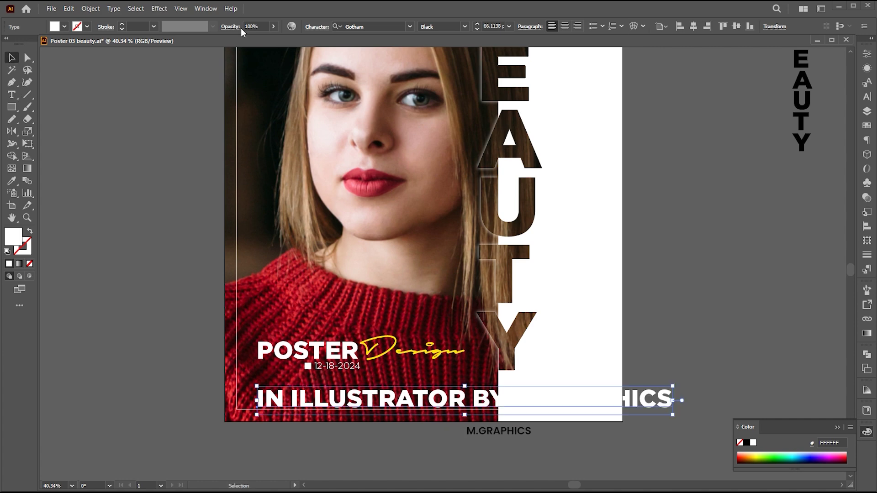
# Step: Set the IN ILLUSTRATOR BY M.GRAPHICS line to the Light style and scale it down to fit inside the frame's lower edge
pyautogui.click(465, 27)
pyautogui.click(491, 80)
pyautogui.moveTo(669, 412); pyautogui.dragTo(476, 414)
pyautogui.moveTo(365, 393); pyautogui.dragTo(365, 397)
pyautogui.click(645, 317)
# Step: Move the spare black BEAUTY text from the artboard's right side to the empty area on its left
pyautogui.scroll(-3, 646, 317)
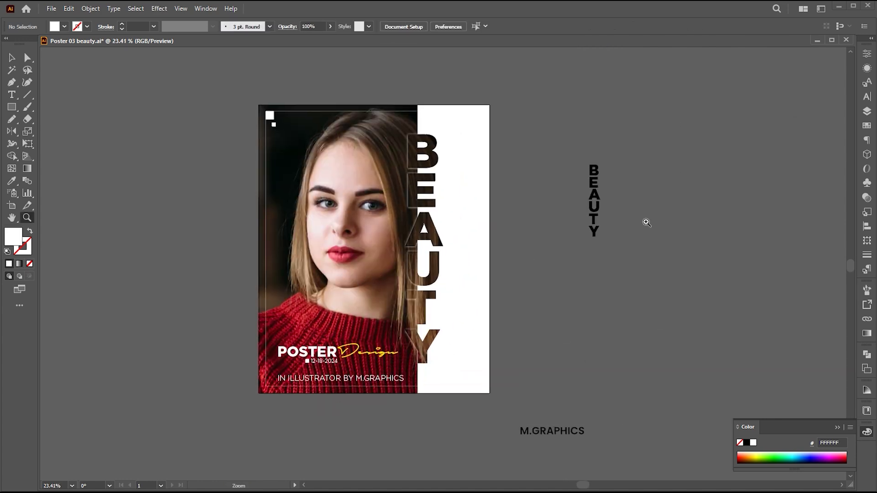
pyautogui.scroll(1, 646, 221)
pyautogui.moveTo(594, 206); pyautogui.dragTo(156, 188)
# Step: Duplicate the artboard with all its artwork to the right of the original poster
pyautogui.press('z')
pyautogui.click(431, 217)
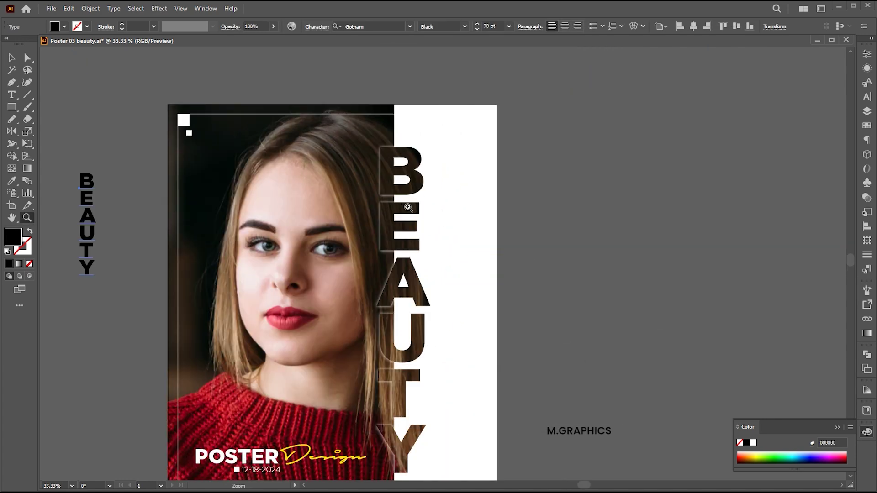
pyautogui.scroll(-1, 350, 199)
pyautogui.press('v')
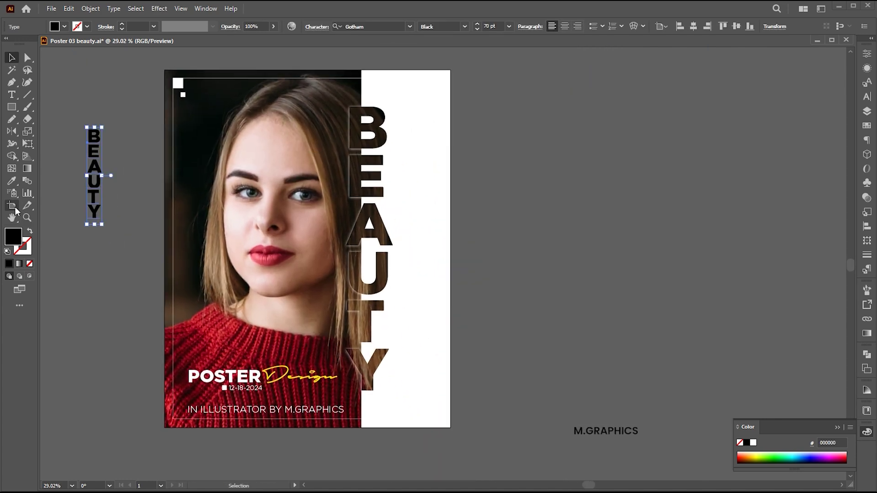
pyautogui.click(12, 205)
pyautogui.moveTo(274, 211); pyautogui.dragTo(583, 208)
pyautogui.hscroll(3, 583, 208)
pyautogui.press('v')
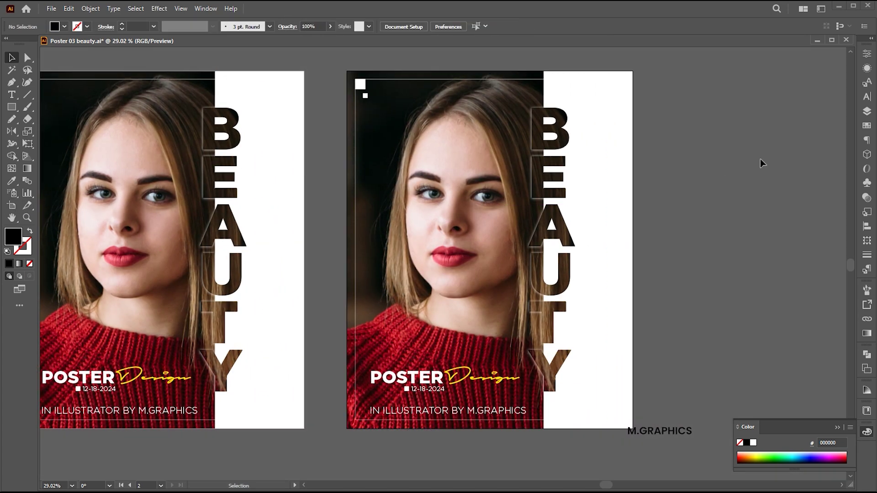
# Step: Relink the portrait on the duplicate poster to the image pexels-alipazani-2887718
pyautogui.click(27, 58)
pyautogui.click(473, 170)
pyautogui.moveTo(310, 98); pyautogui.dragTo(232, 96)
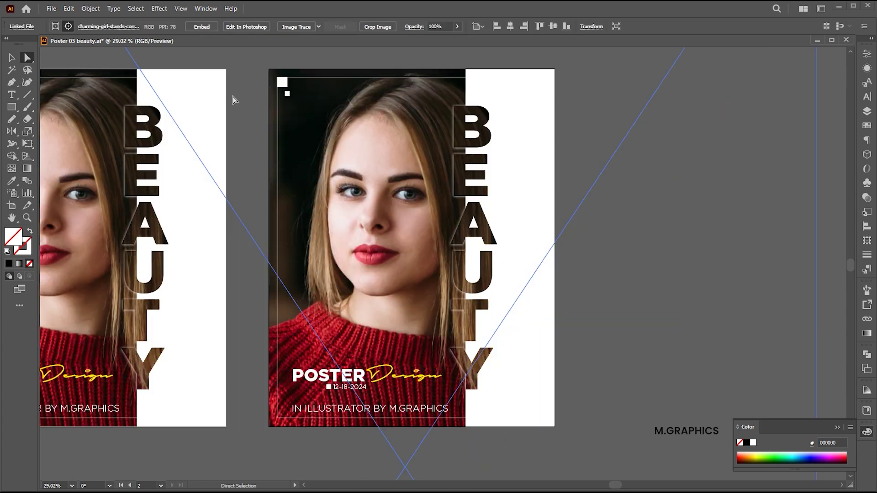
pyautogui.click(23, 27)
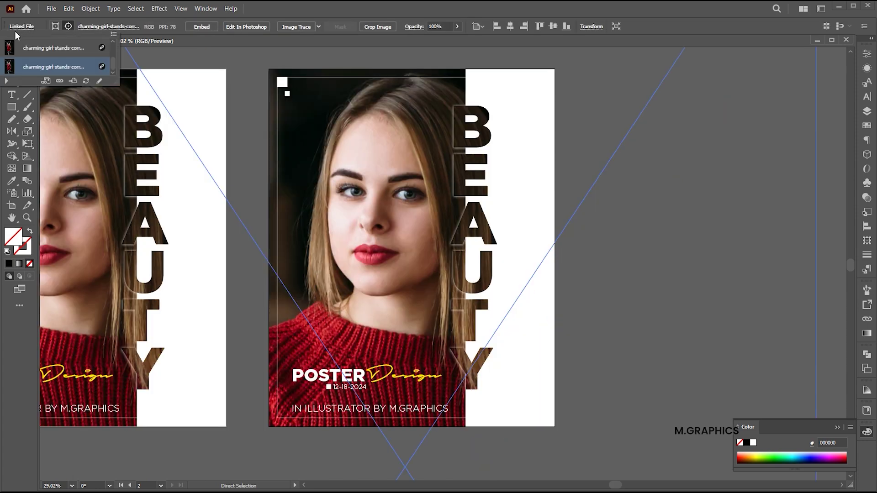
pyautogui.click(60, 80)
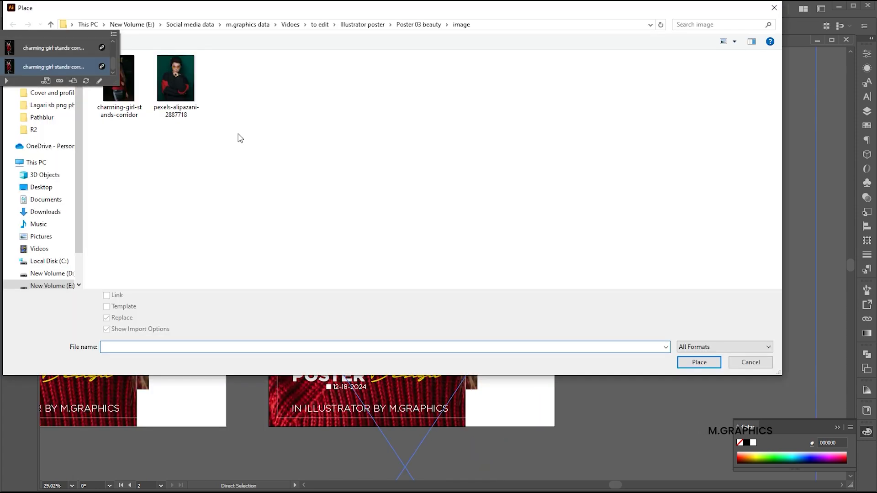
pyautogui.click(173, 95)
pyautogui.click(706, 365)
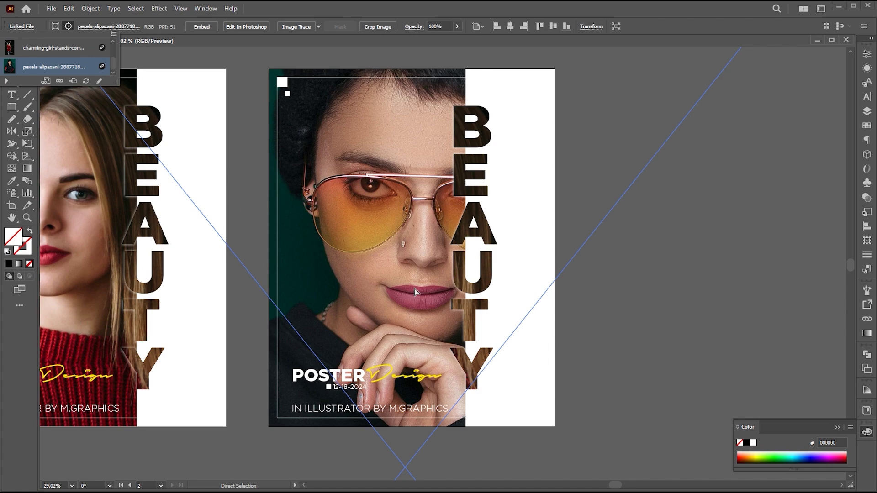
# Step: Copy the duplicate poster's new portrait and delete the old photo inside its BEAUTY clip group
pyautogui.click(70, 10)
pyautogui.click(73, 11)
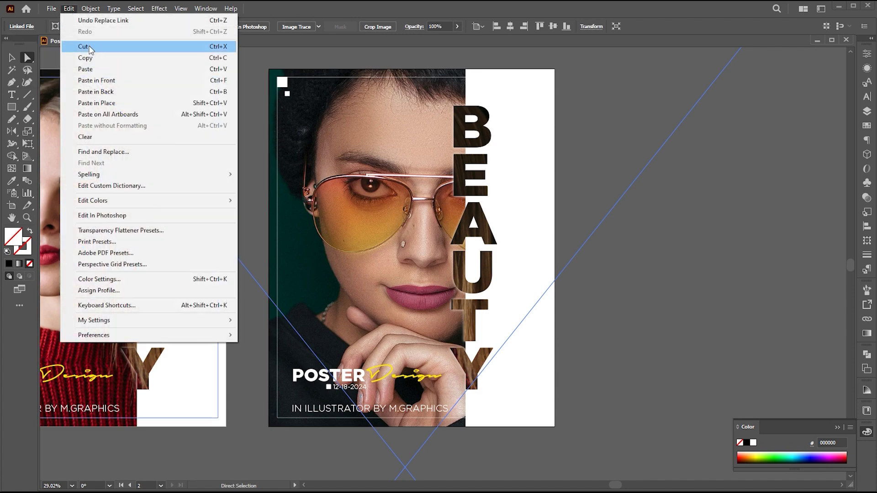
pyautogui.click(94, 57)
pyautogui.press('v')
pyautogui.click(505, 161)
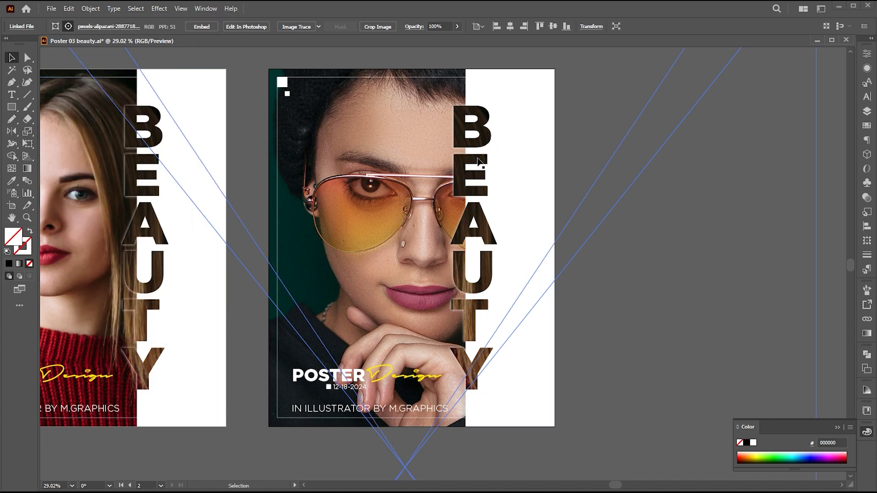
pyautogui.doubleClick(476, 163)
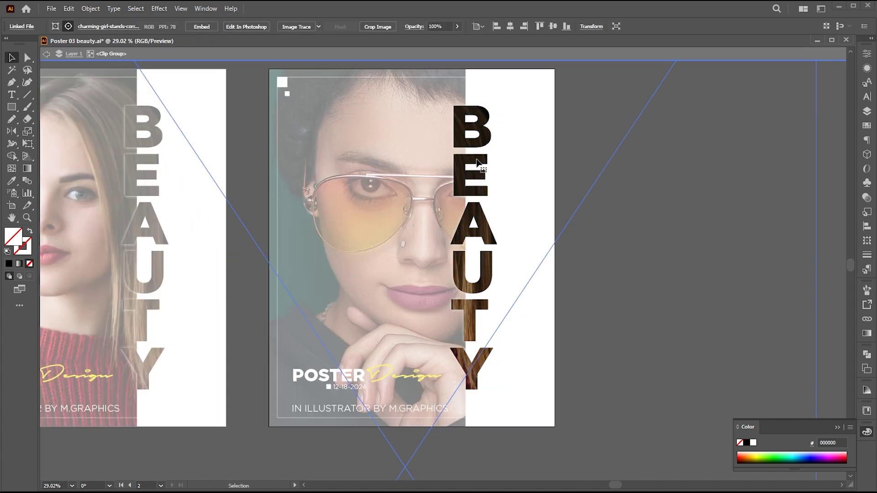
pyautogui.press('Delete')
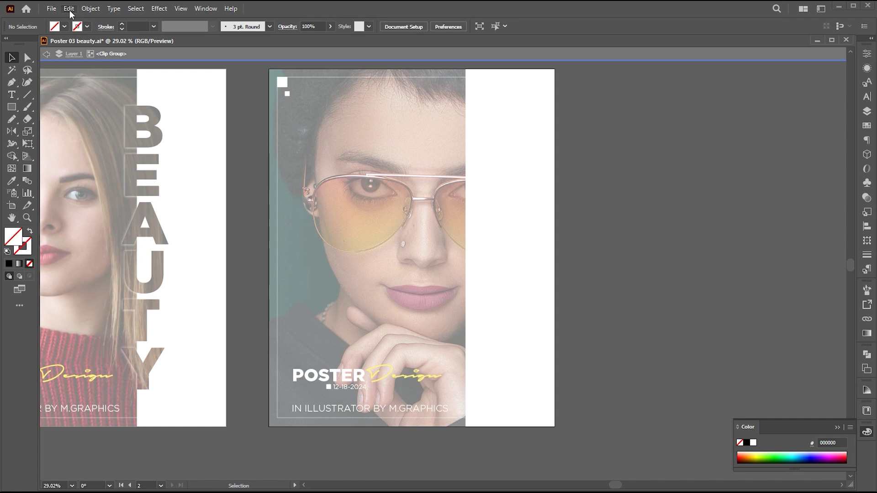
# Step: Paste the copied portrait in front inside the BEAUTY clip group and leave isolation mode
pyautogui.click(69, 12)
pyautogui.click(95, 81)
pyautogui.press('z')
pyautogui.moveTo(490, 177); pyautogui.dragTo(447, 179)
pyautogui.doubleClick(817, 204)
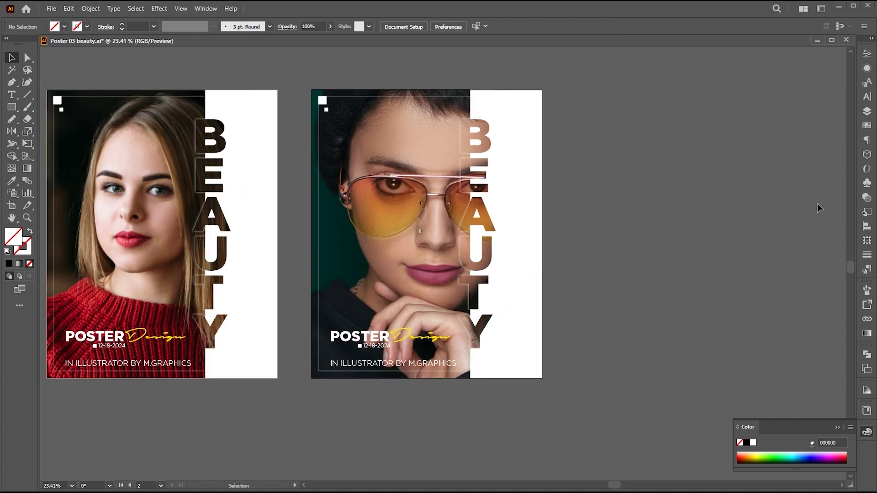
# Step: Move the small square and the date on the second poster left, so they start under the P of POSTER
pyautogui.moveTo(670, 202); pyautogui.dragTo(730, 212)
pyautogui.press('z')
pyautogui.click(667, 212)
pyautogui.moveTo(591, 188); pyautogui.dragTo(653, 176)
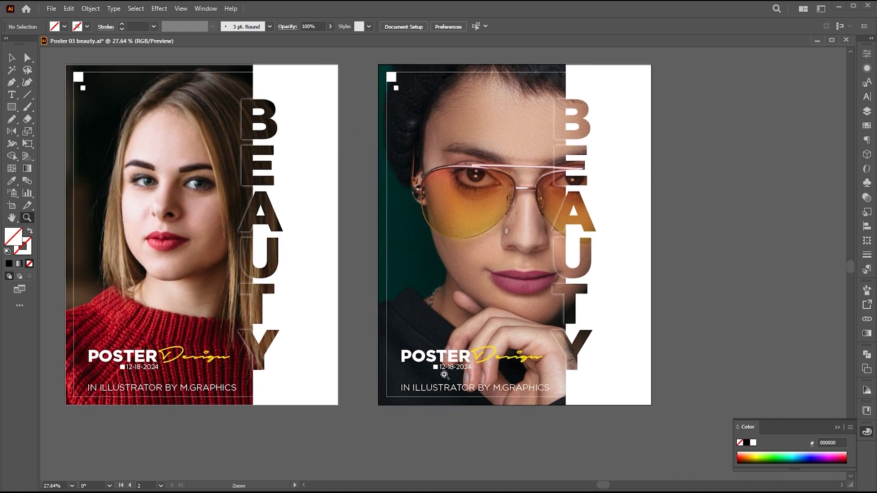
pyautogui.moveTo(441, 374); pyautogui.dragTo(662, 386)
pyautogui.press('v')
pyautogui.moveTo(424, 348); pyautogui.dragTo(296, 350)
pyautogui.moveTo(530, 349); pyautogui.dragTo(436, 363)
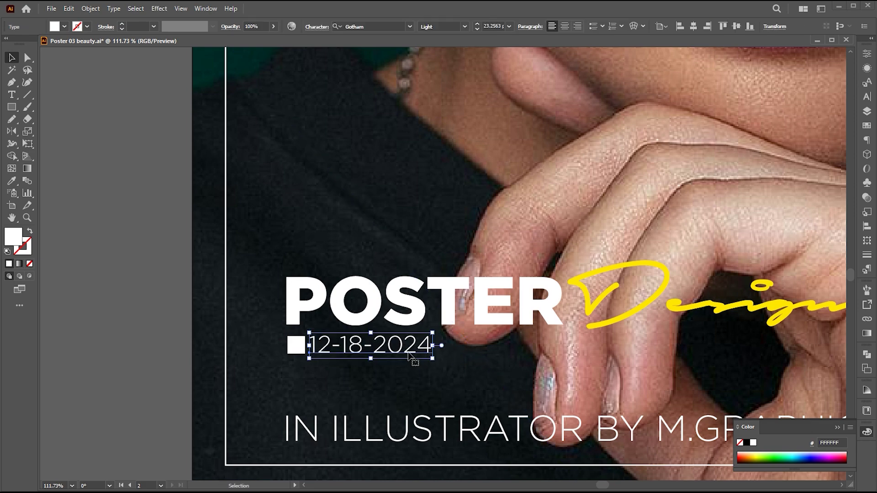
pyautogui.press('z')
pyautogui.moveTo(489, 284); pyautogui.dragTo(274, 286)
pyautogui.moveTo(547, 258); pyautogui.dragTo(482, 341)
pyautogui.press('v')
pyautogui.click(717, 257)
pyautogui.moveTo(695, 252); pyautogui.dragTo(708, 257)
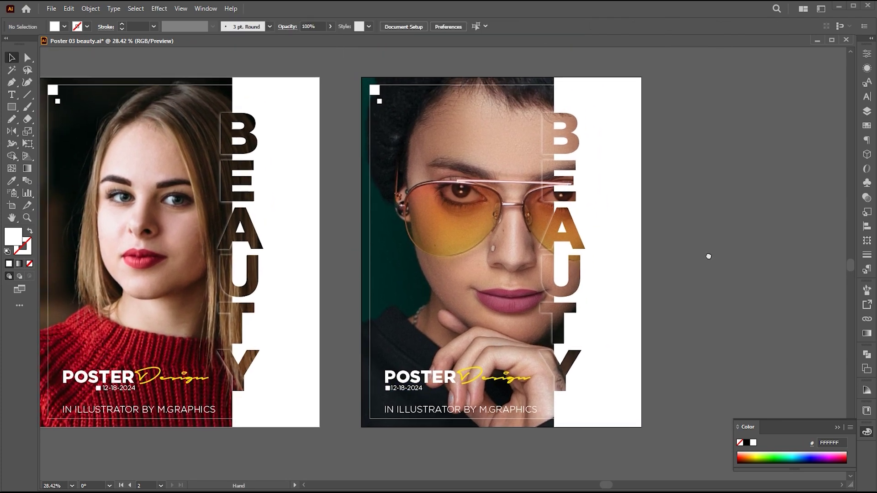